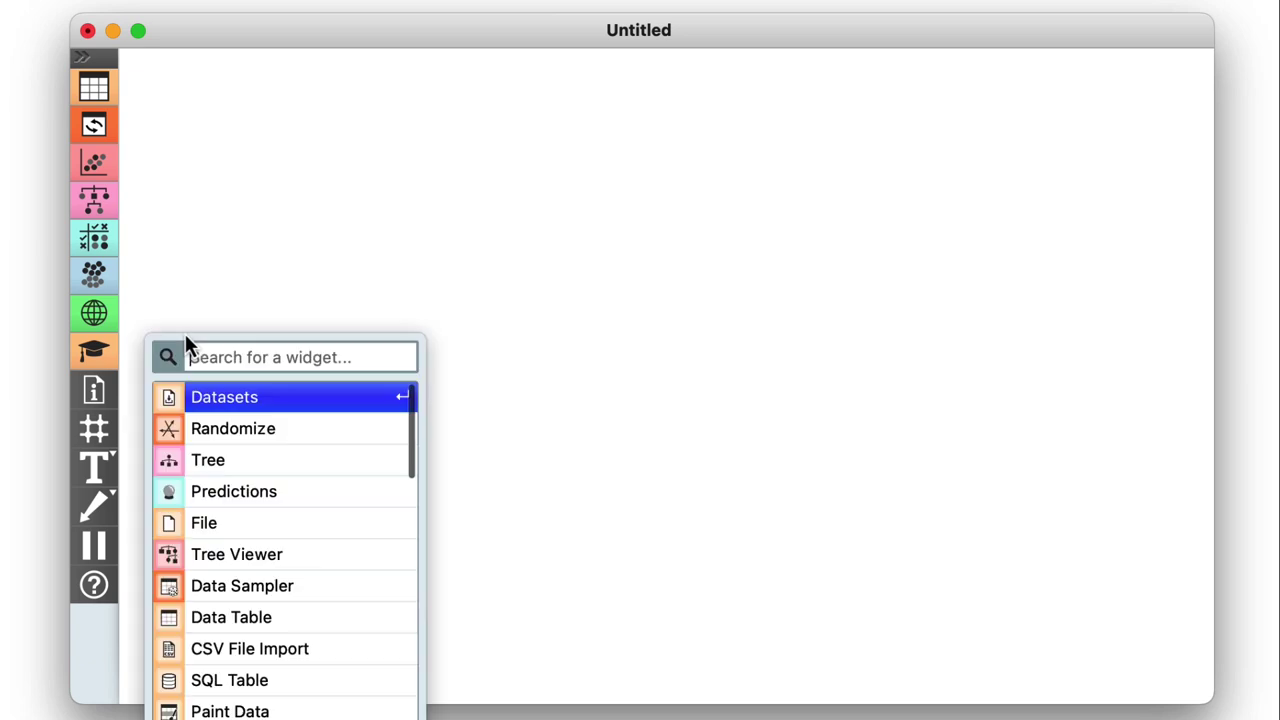
# Place a Datasets widget on the empty workflow canvas
pyautogui.click(192, 400)
# Add Randomize after Datasets and a Scatter Plot after Randomize, and view the iris scatter plot
pyautogui.moveTo(225, 340); pyautogui.dragTo(316, 336)
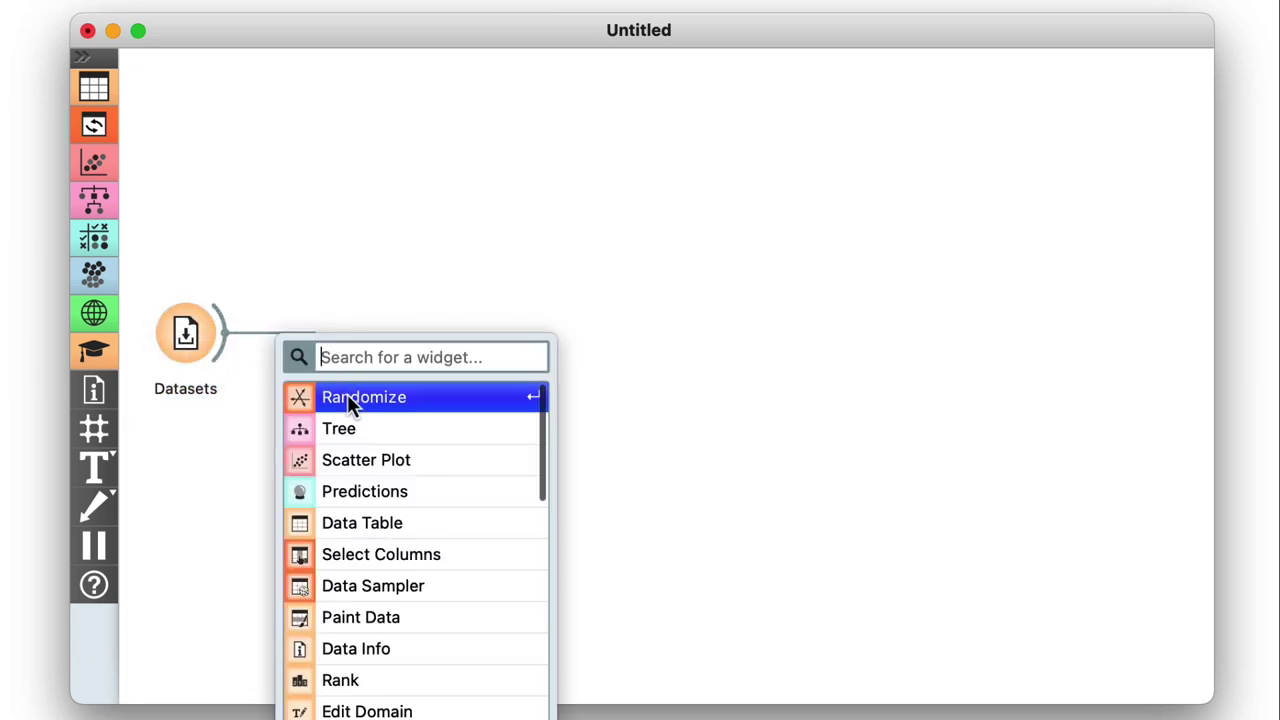
pyautogui.click(347, 394)
pyautogui.moveTo(391, 347); pyautogui.dragTo(560, 484)
pyautogui.click(571, 550)
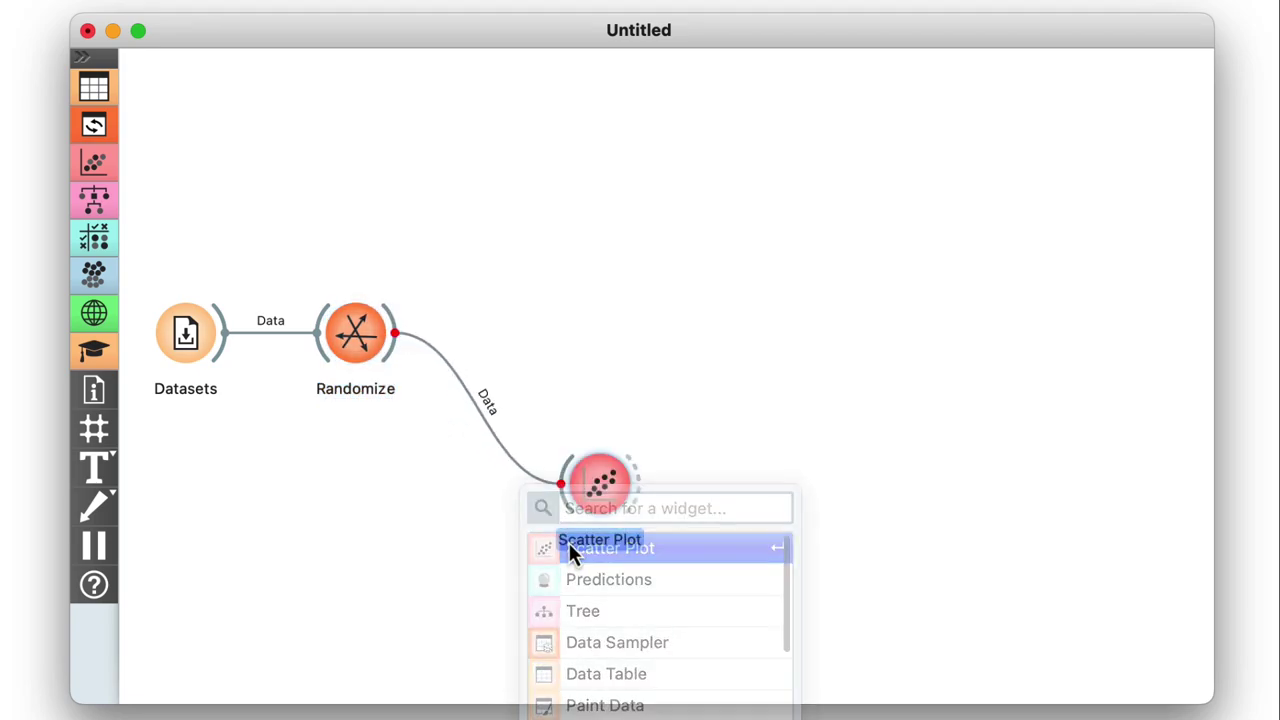
pyautogui.moveTo(571, 551); pyautogui.dragTo(503, 549)
pyautogui.doubleClick(394, 487)
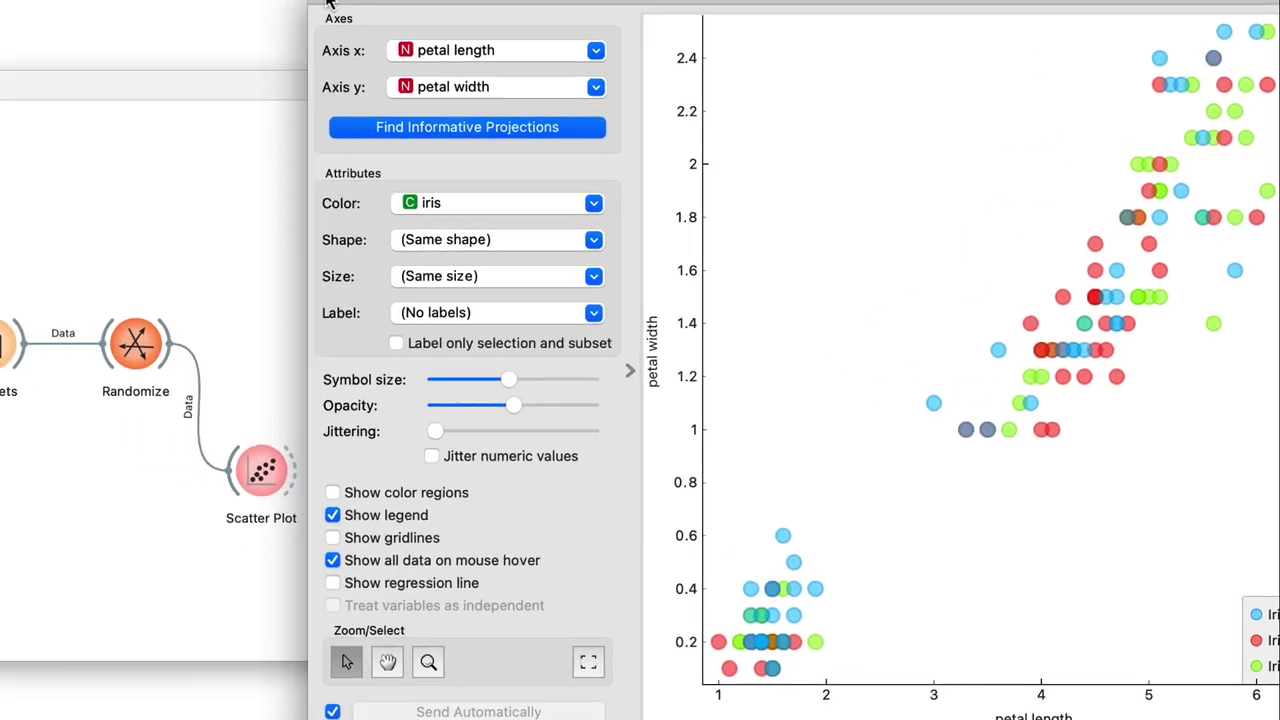
pyautogui.click(206, 21)
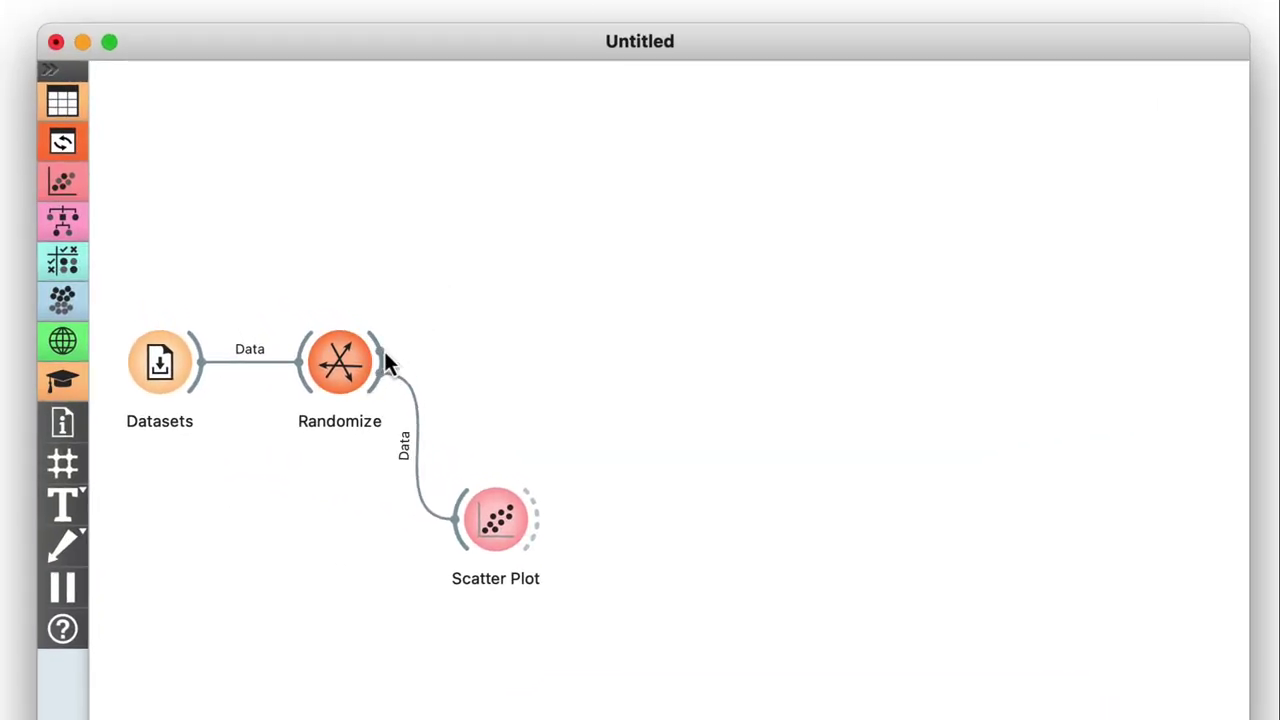
# Connect a Tree learner to Randomize and a Predictions widget to the Tree model
pyautogui.moveTo(386, 352); pyautogui.dragTo(488, 204)
pyautogui.write('tre')
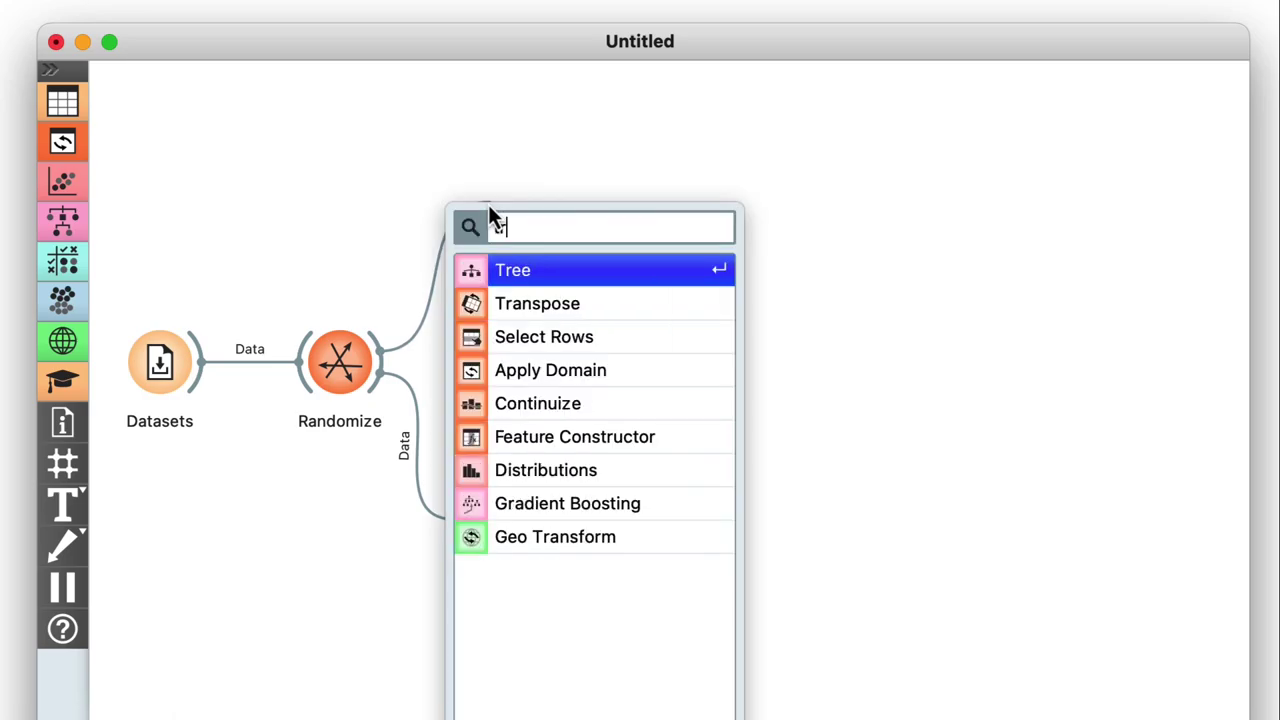
pyautogui.click(521, 278)
pyautogui.moveTo(580, 210); pyautogui.dragTo(690, 370)
pyautogui.click(728, 437)
# Add Distributions after Predictions, feed Randomize data into Predictions, and view the predictions chart
pyautogui.moveTo(772, 370); pyautogui.dragTo(893, 368)
pyautogui.click(922, 434)
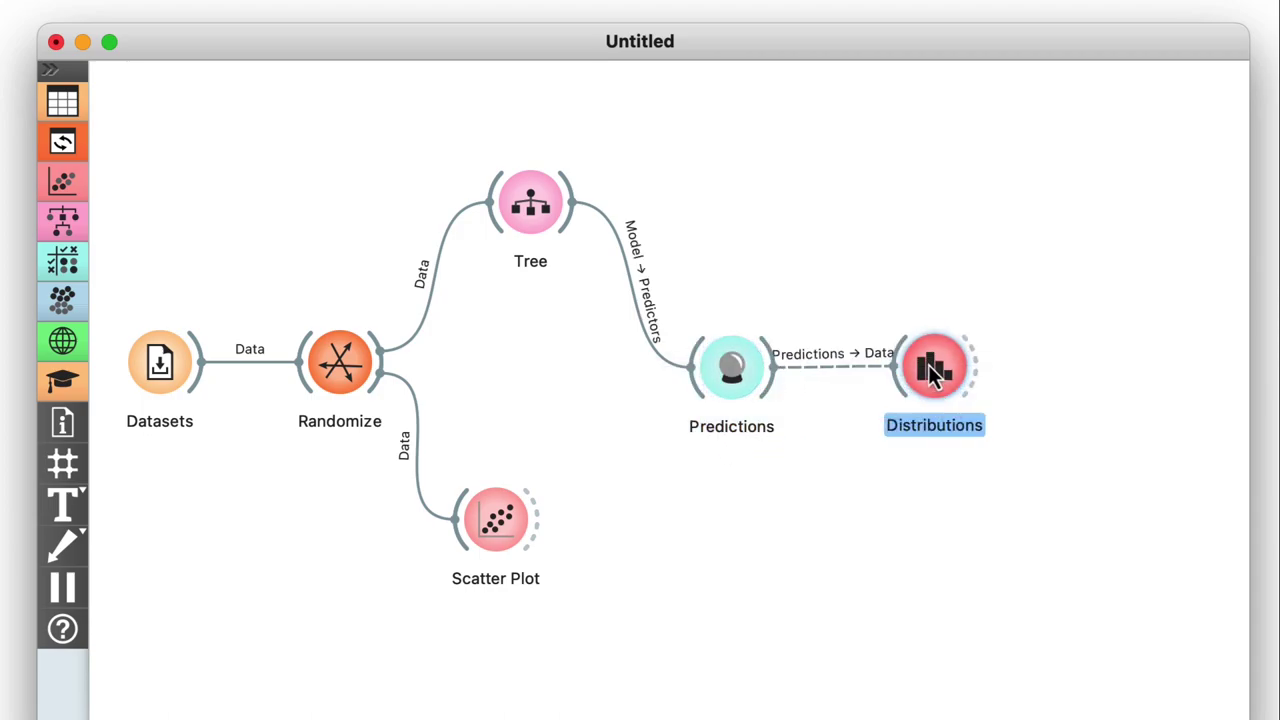
pyautogui.moveTo(384, 372); pyautogui.dragTo(692, 367)
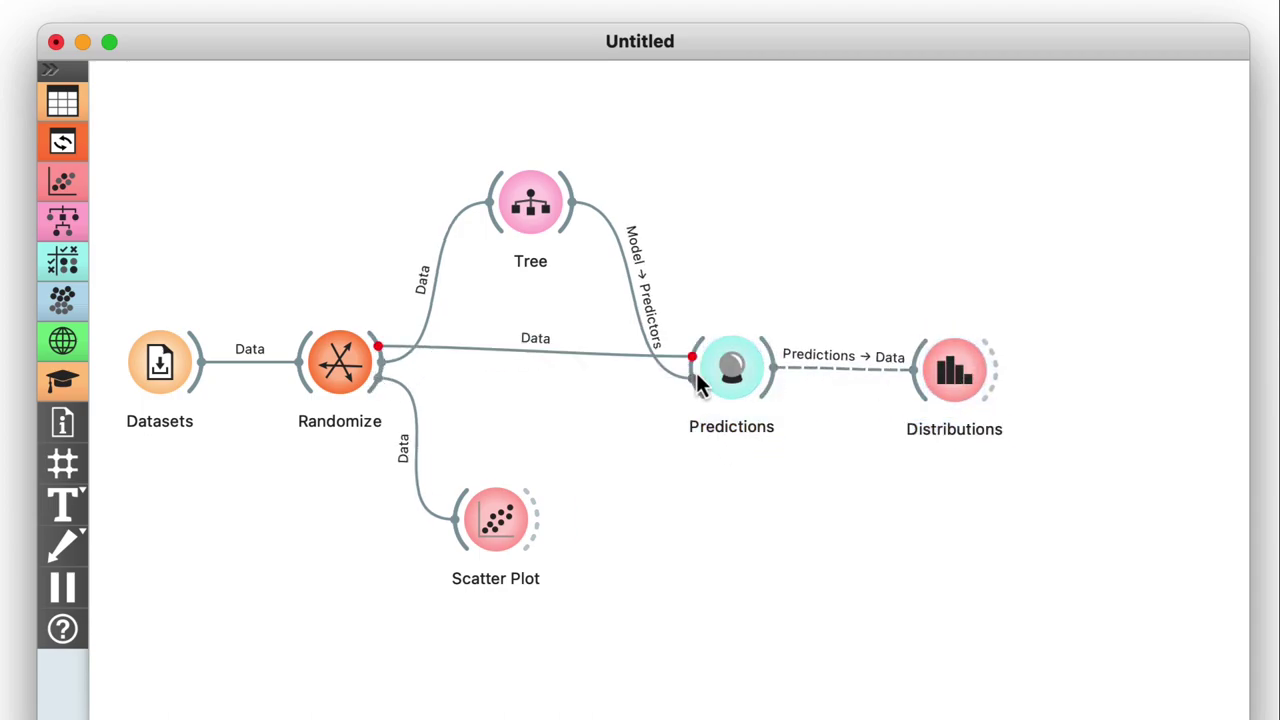
pyautogui.doubleClick(948, 380)
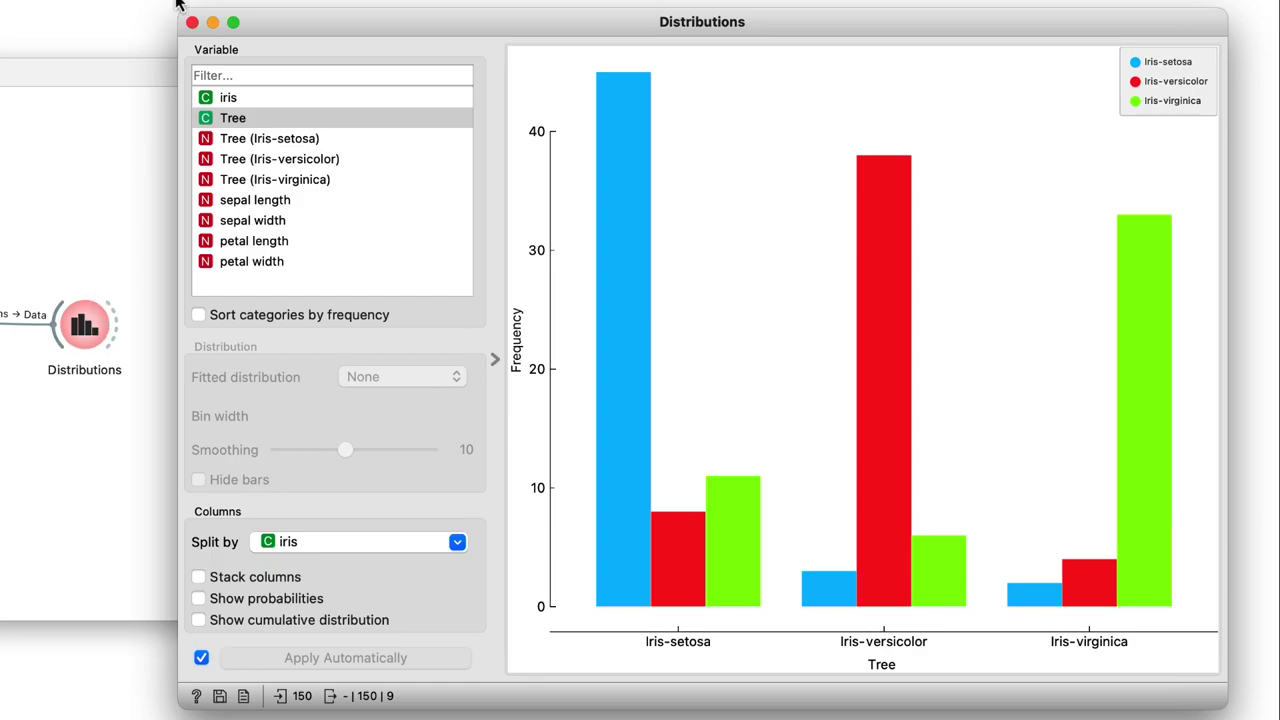
# Close the Distributions window to return to the full pipeline on the canvas
pyautogui.click(192, 22)
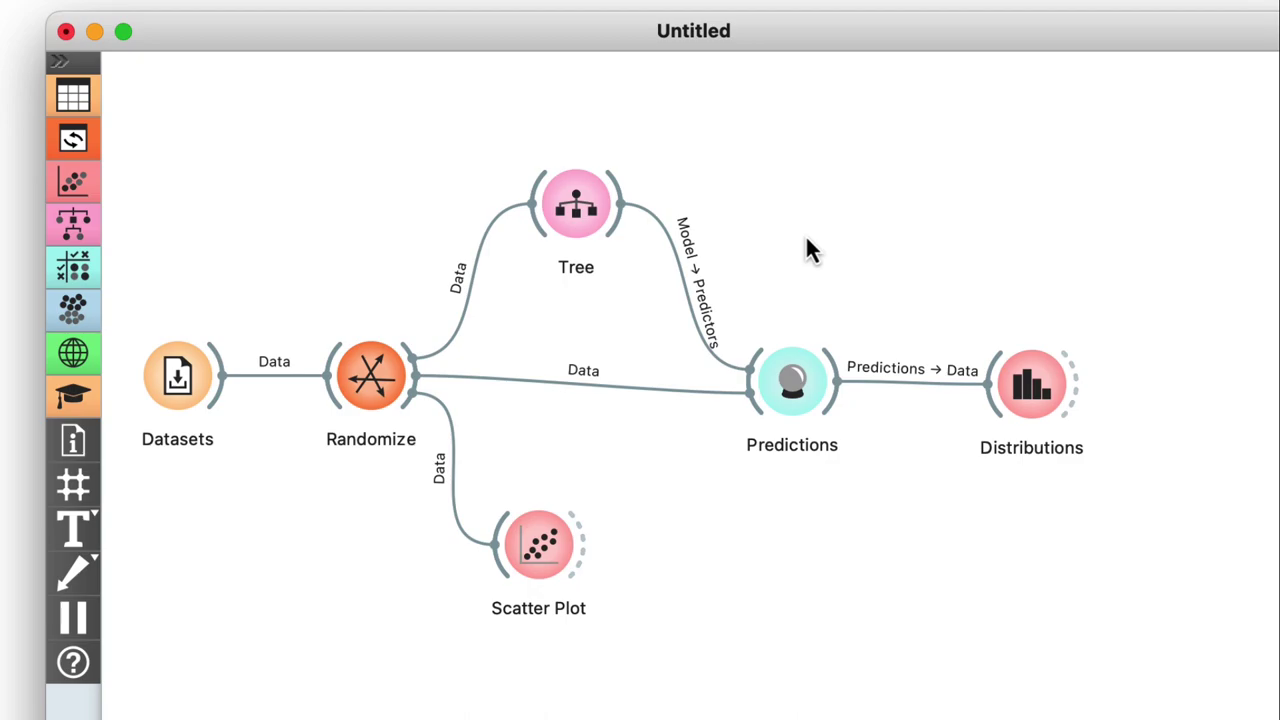
# Attach a Tree Viewer to the Tree model and browse the 97-node iris tree
pyautogui.moveTo(627, 205); pyautogui.dragTo(790, 203)
pyautogui.click(847, 304)
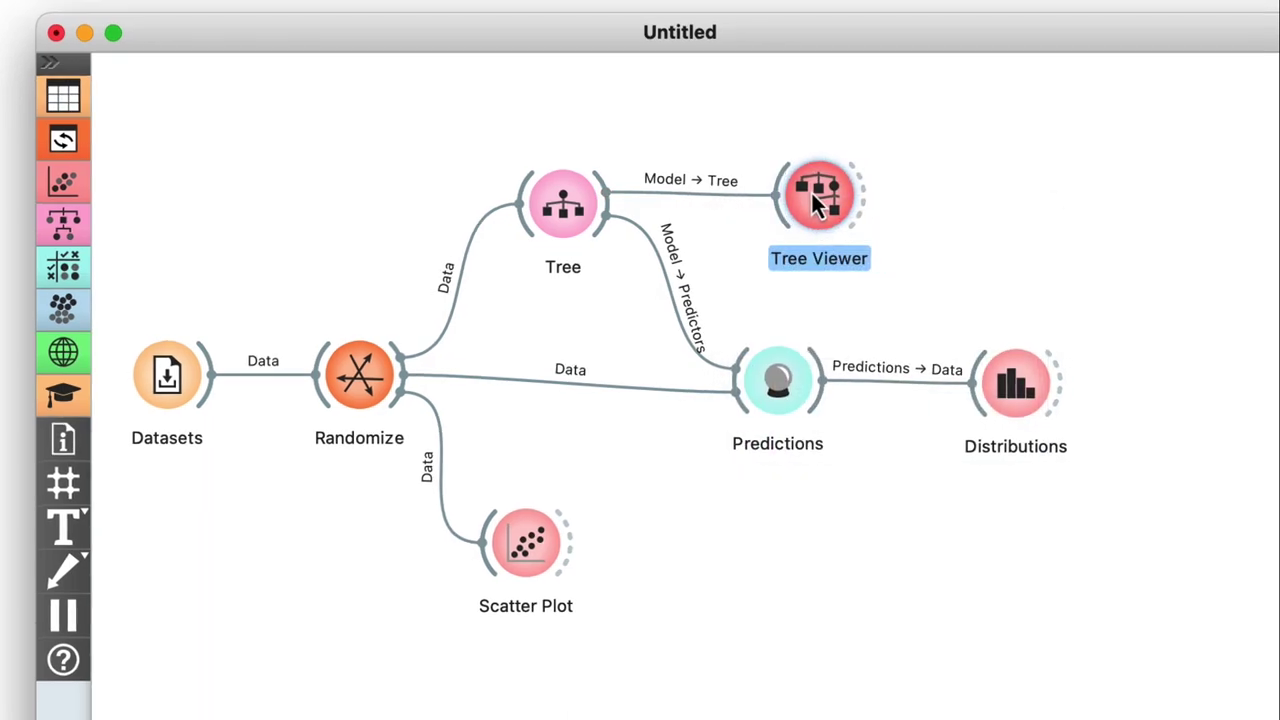
pyautogui.doubleClick(822, 195)
pyautogui.hscroll(10, 1150, 513)
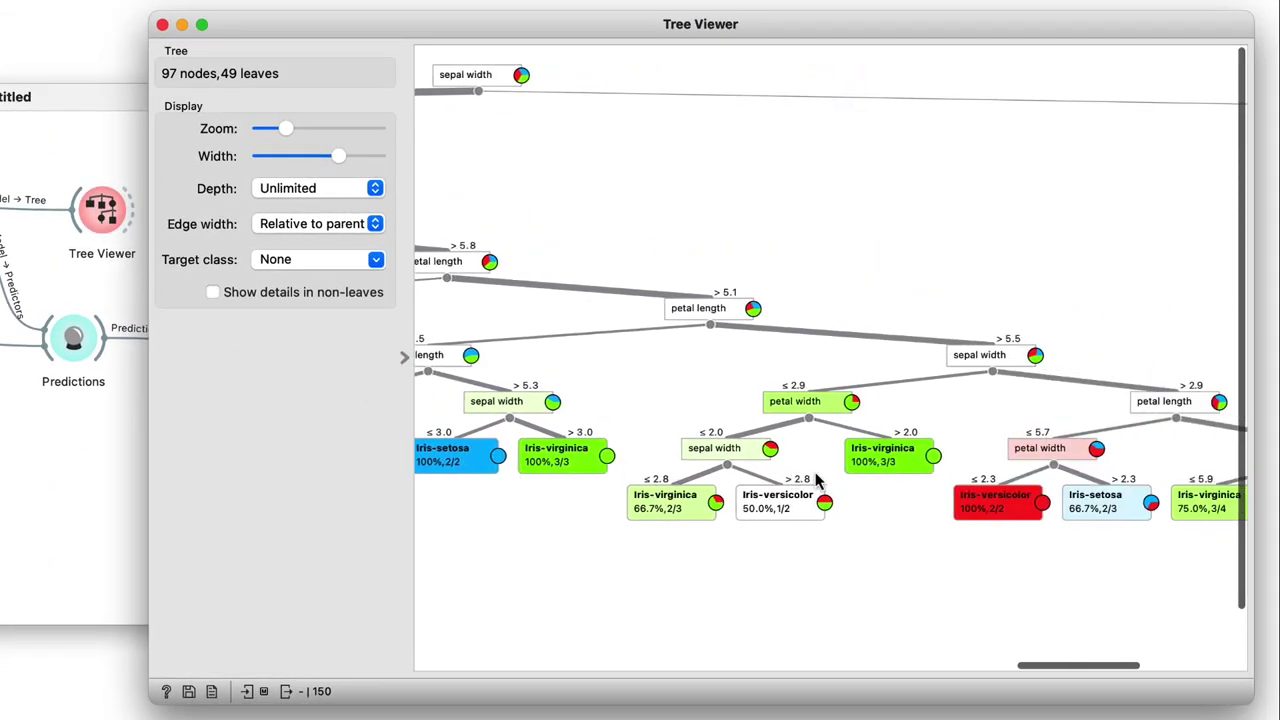
pyautogui.hscroll(12, 815, 481)
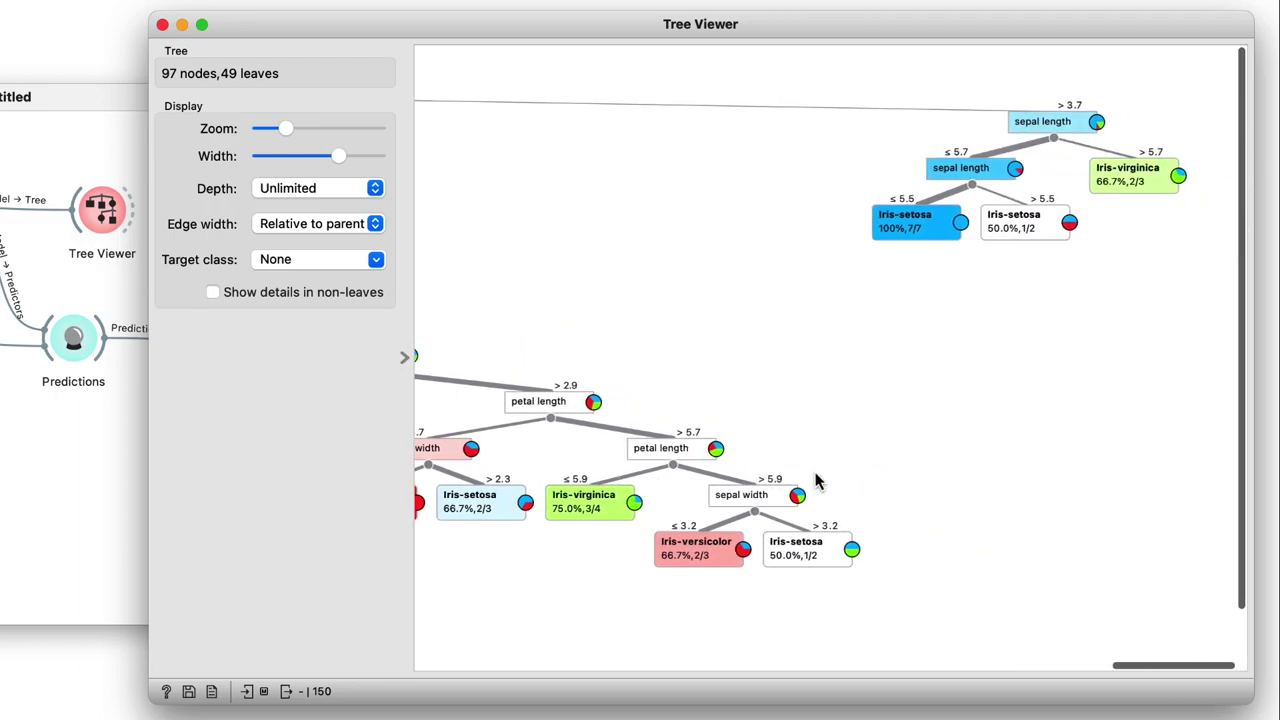
pyautogui.hscroll(-10, 815, 481)
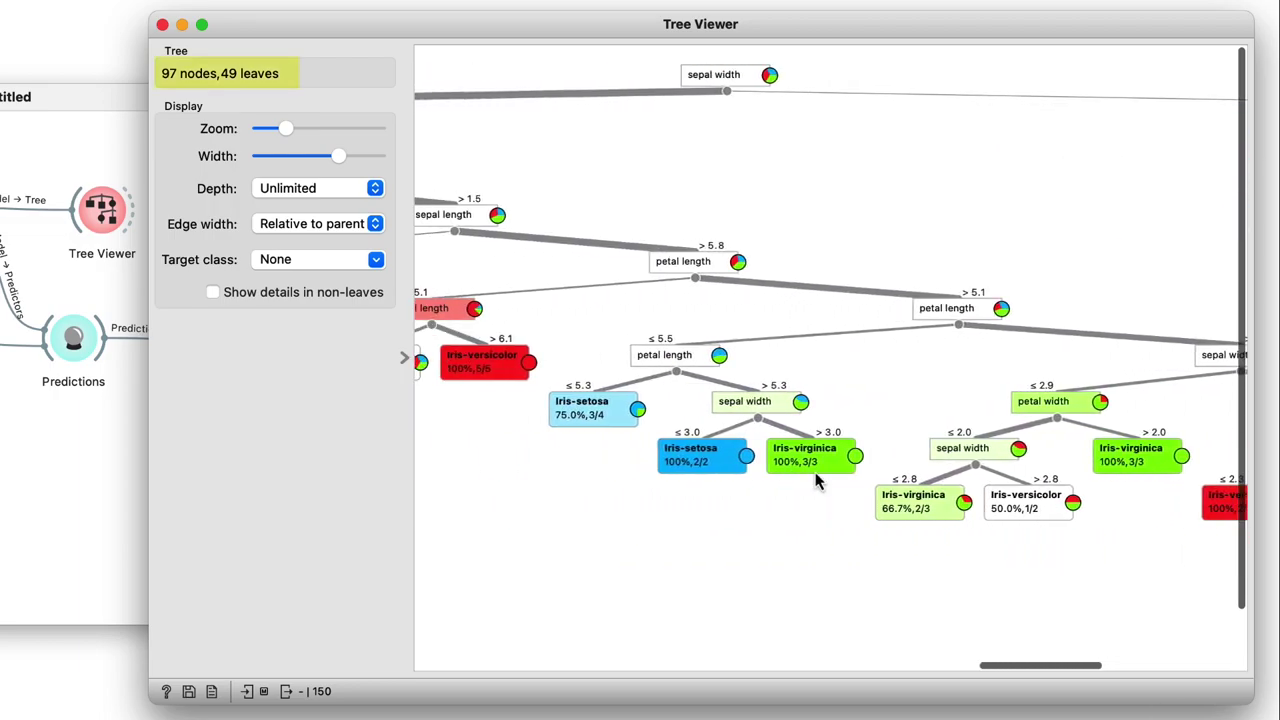
pyautogui.hscroll(-10, 815, 481)
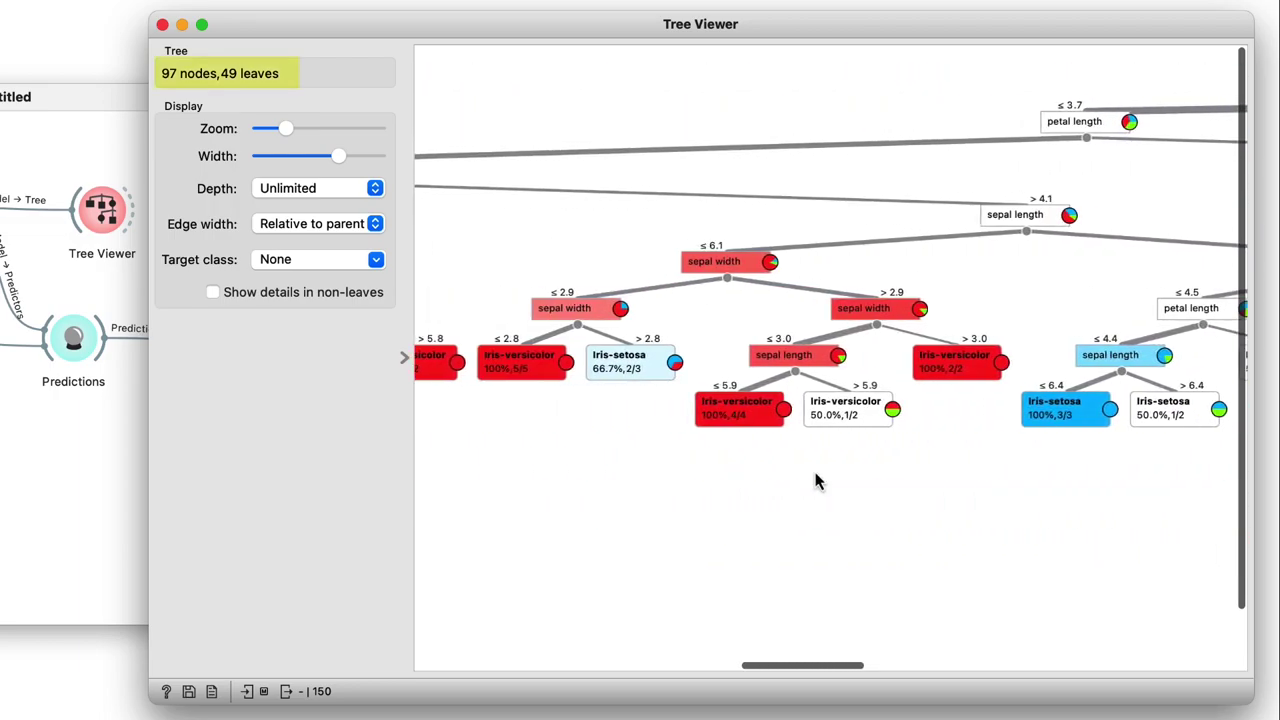
pyautogui.hscroll(-8, 815, 481)
# Enlarge the tree drawing with the Zoom slider and scroll across its 49 leaves
pyautogui.moveTo(286, 130); pyautogui.dragTo(338, 134)
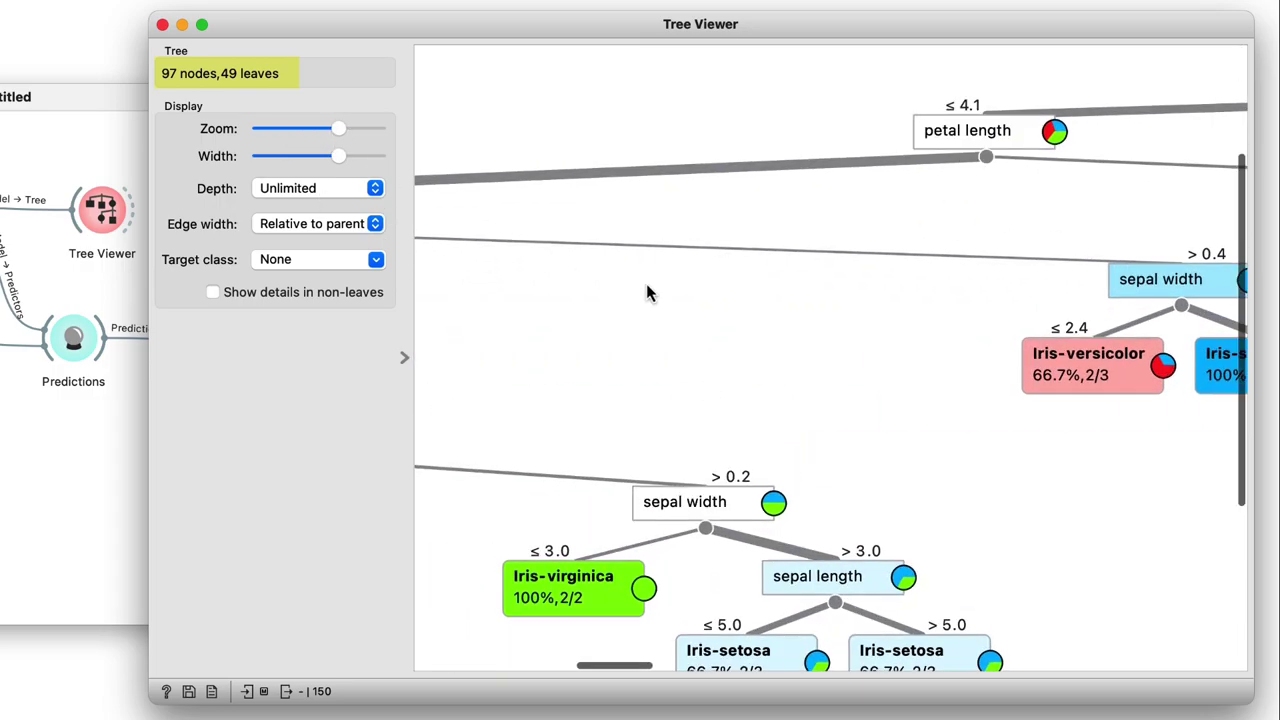
pyautogui.hscroll(-6, 646, 291)
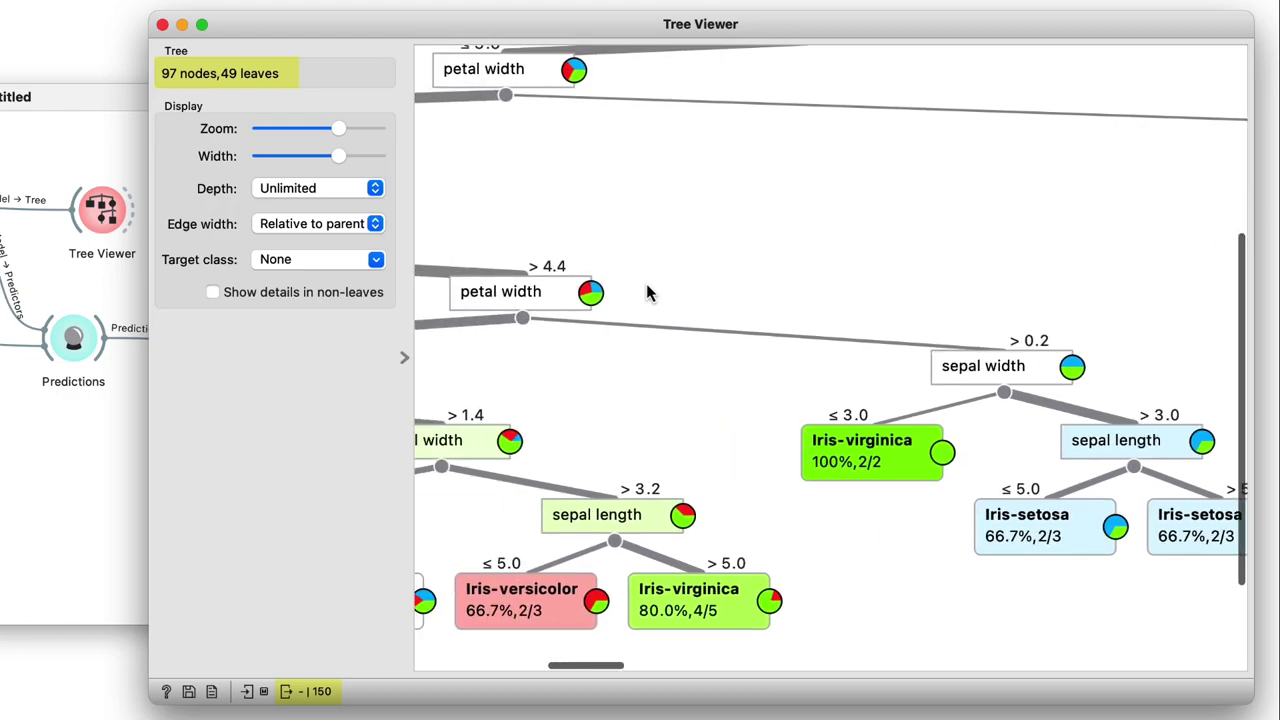
pyautogui.hscroll(-6, 646, 291)
pyautogui.scroll(-2, 646, 291)
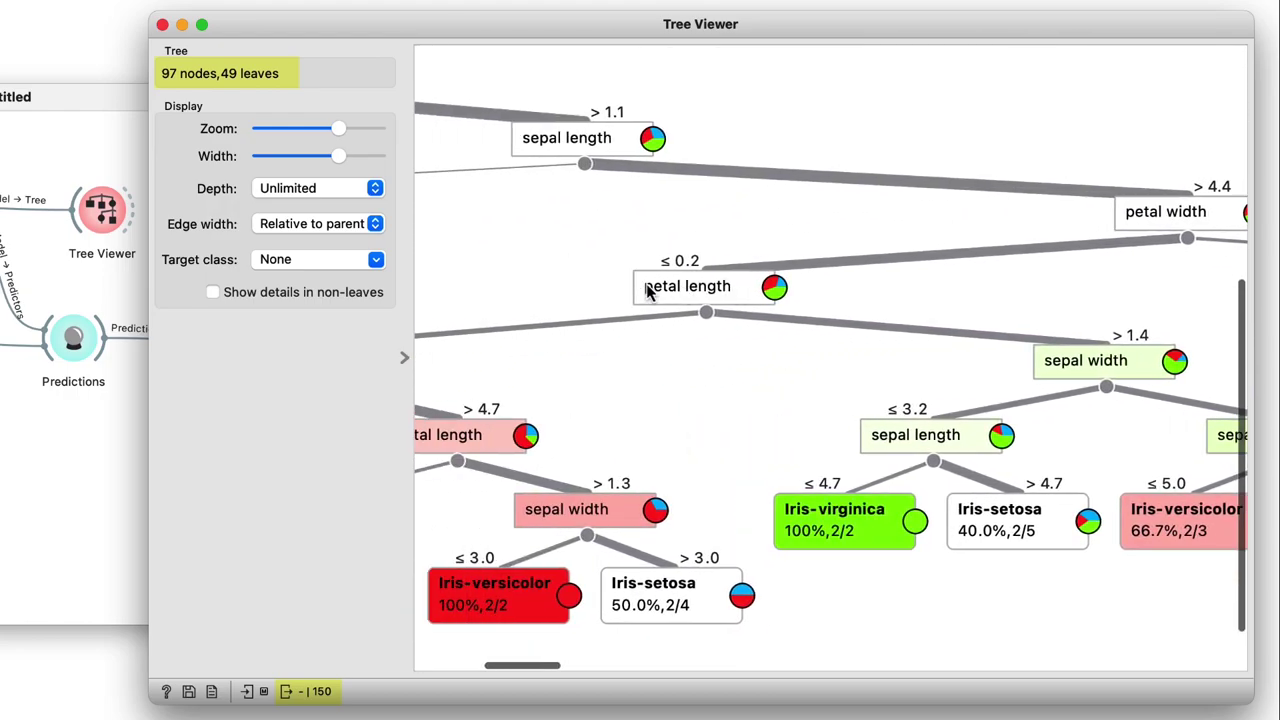
pyautogui.hscroll(-3, 646, 291)
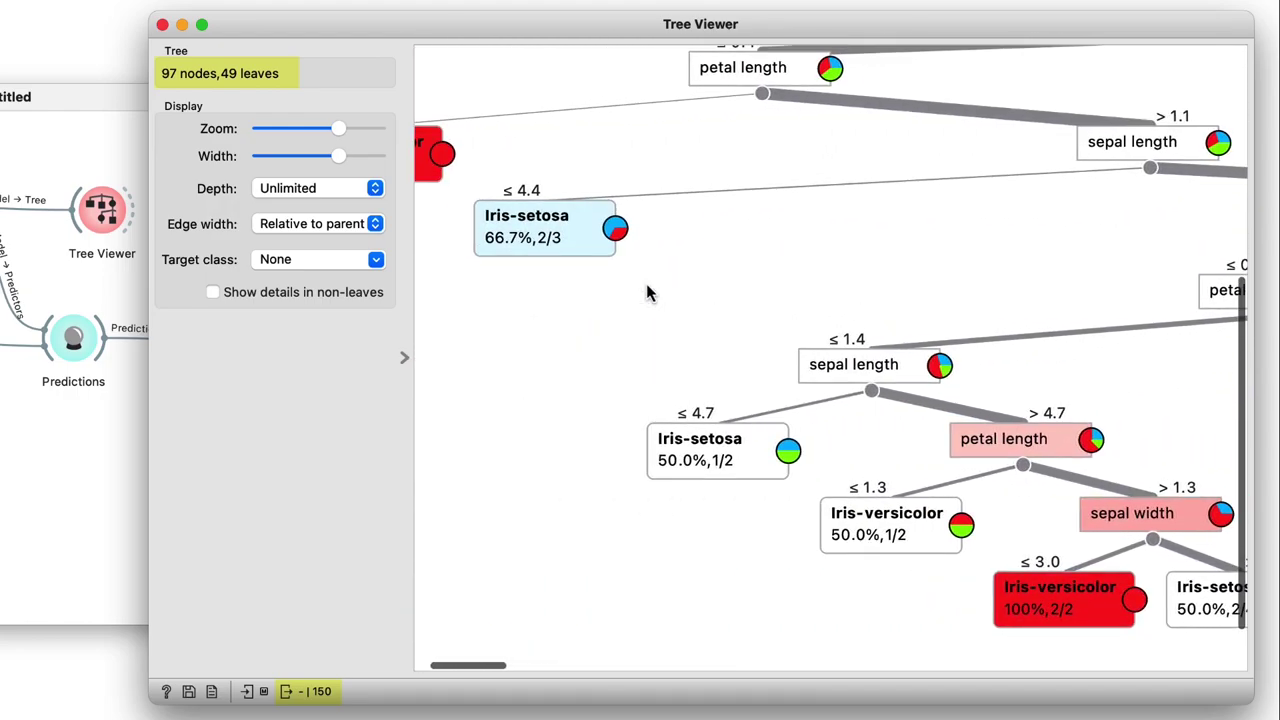
pyautogui.hscroll(-2, 646, 291)
pyautogui.hscroll(4, 646, 291)
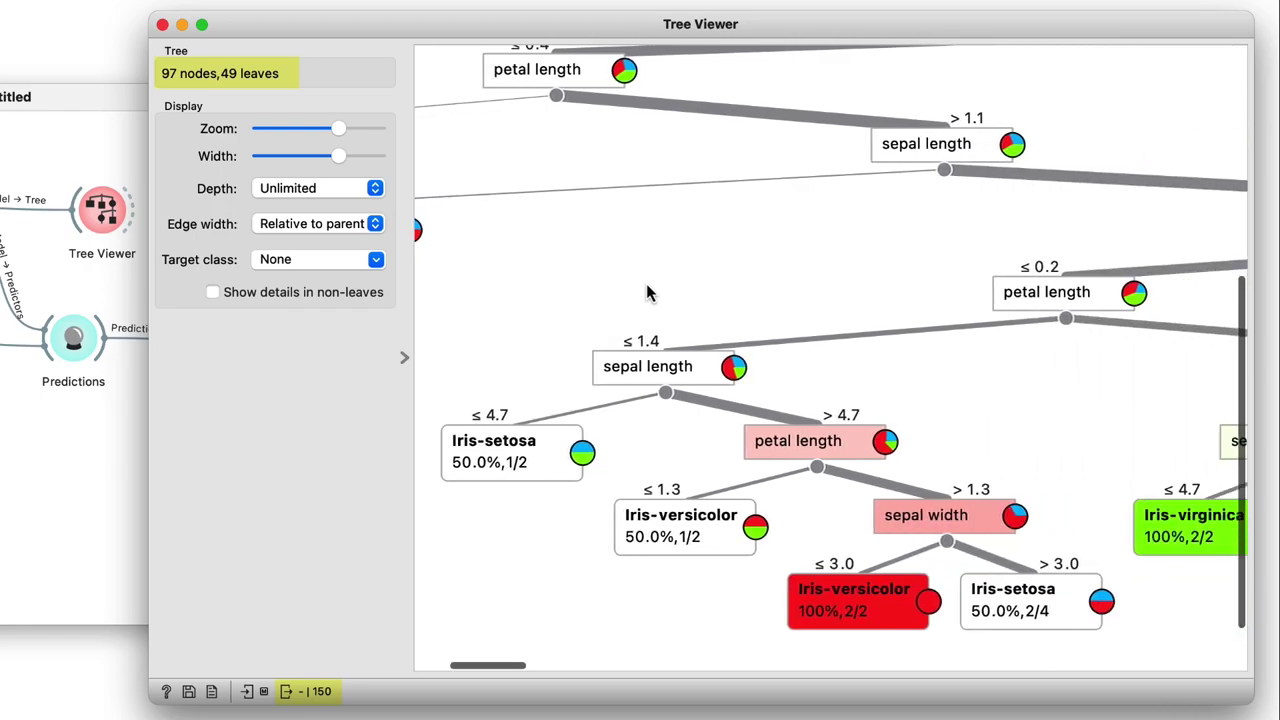
pyautogui.hscroll(5, 646, 291)
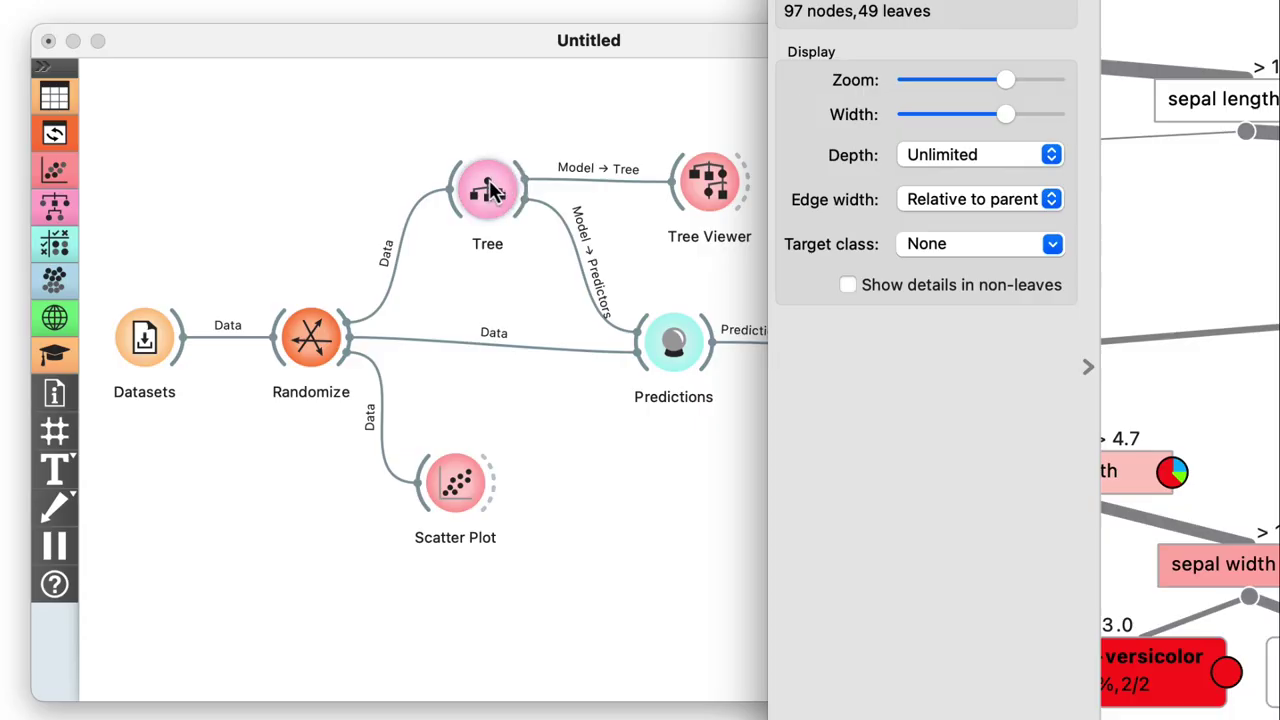
# Turn off Min. instances in leaves, Do not split subsets and Limit depth in Tree
pyautogui.doubleClick(490, 190)
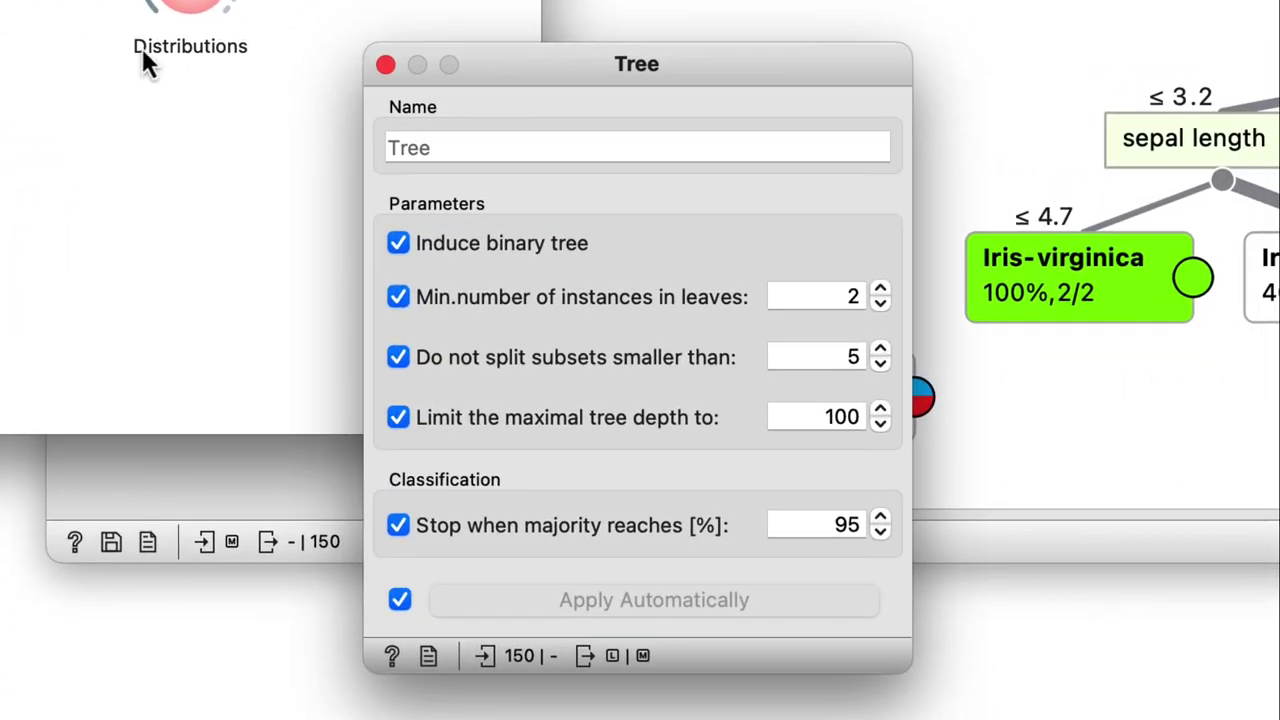
pyautogui.click(398, 297)
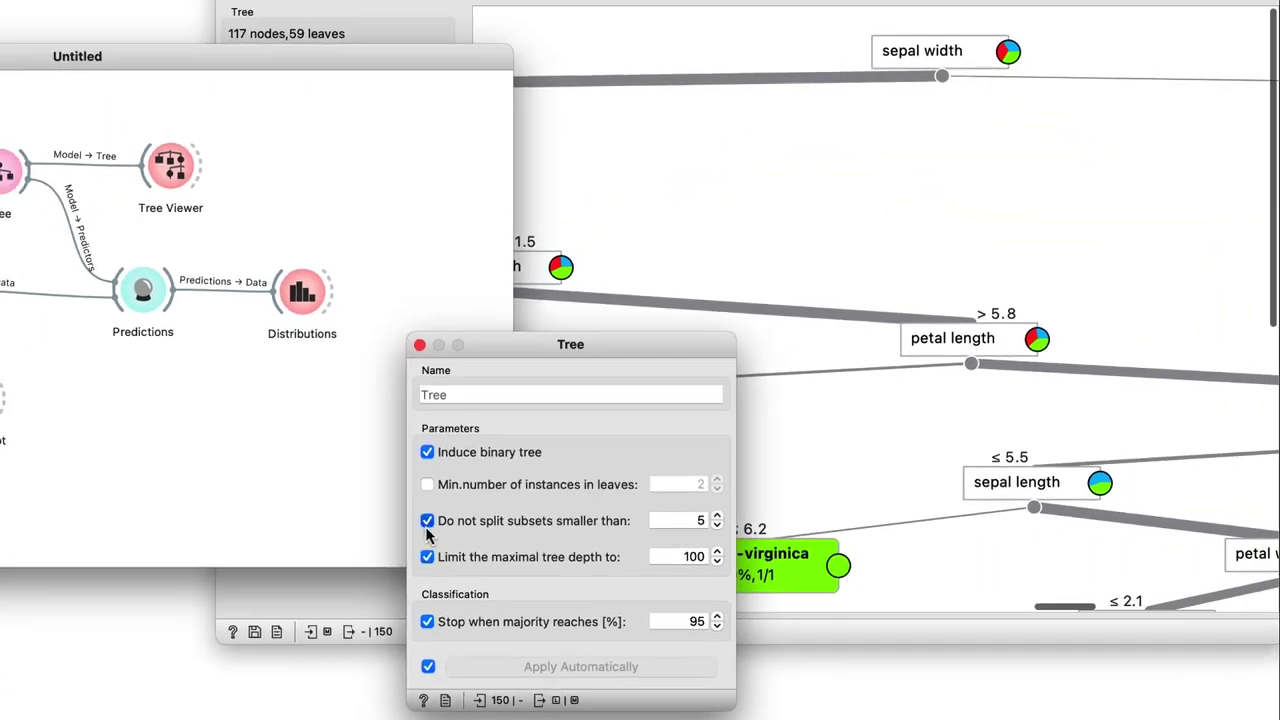
pyautogui.click(398, 357)
pyautogui.click(398, 417)
pyautogui.click(421, 361)
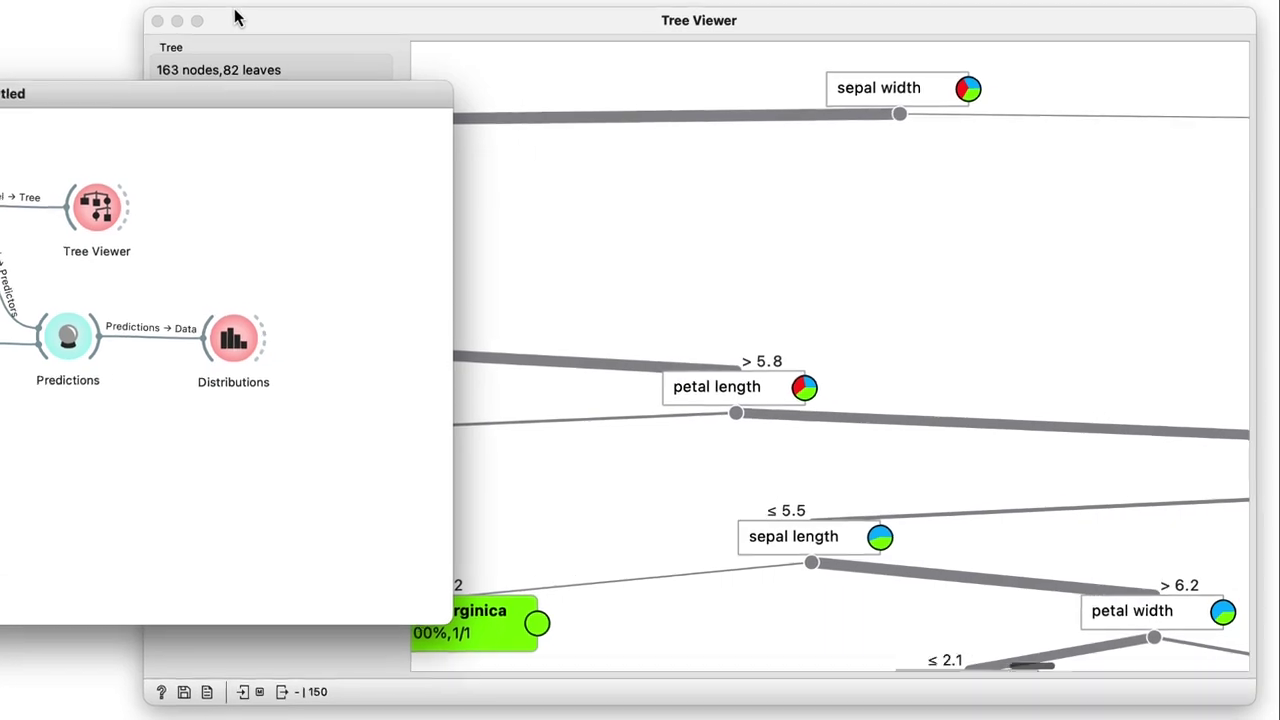
# Zoom the Tree Viewer out to inspect the 163-node tree, then close it
pyautogui.click(350, 60)
pyautogui.moveTo(320, 133); pyautogui.dragTo(255, 131)
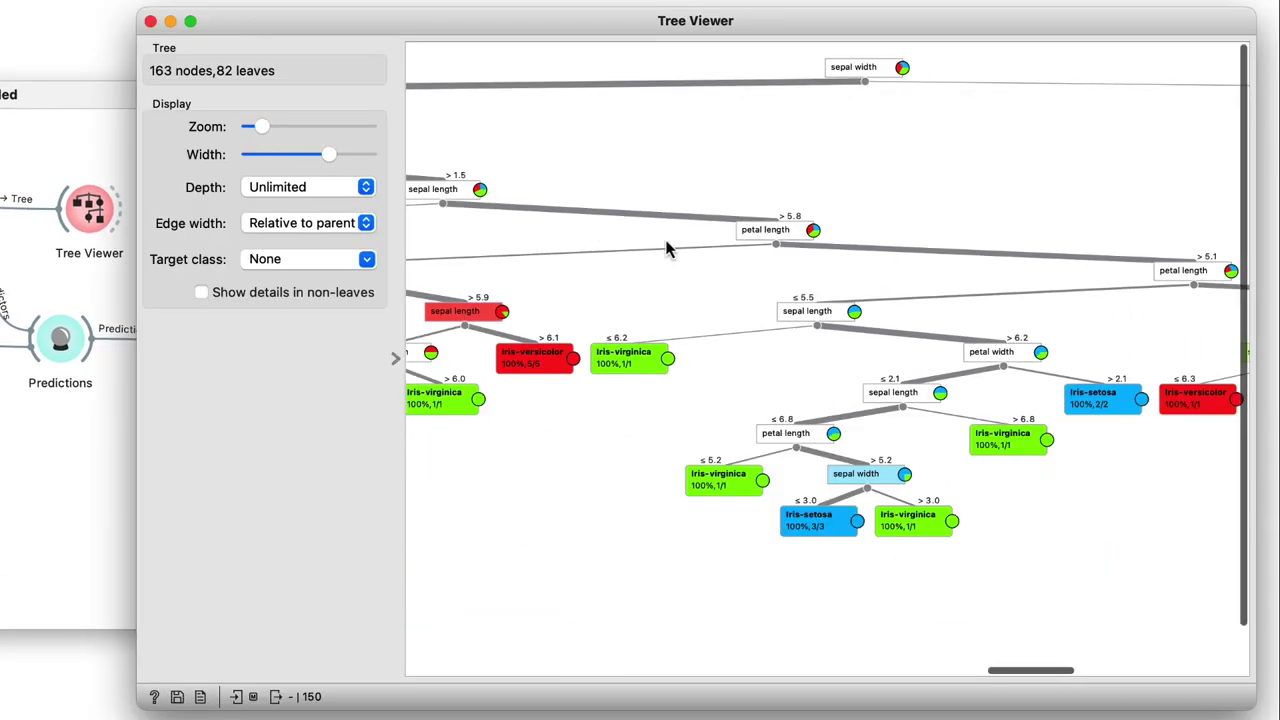
pyautogui.hscroll(-10, 668, 248)
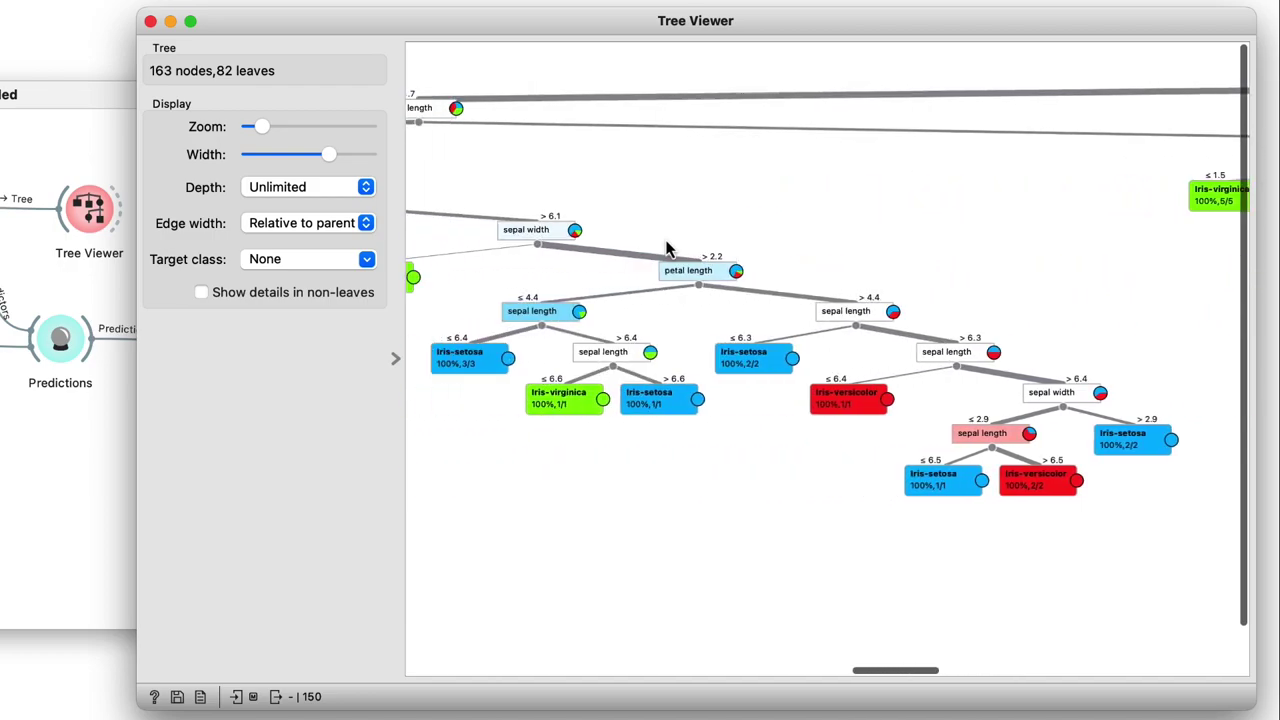
pyautogui.hscroll(-2, 668, 248)
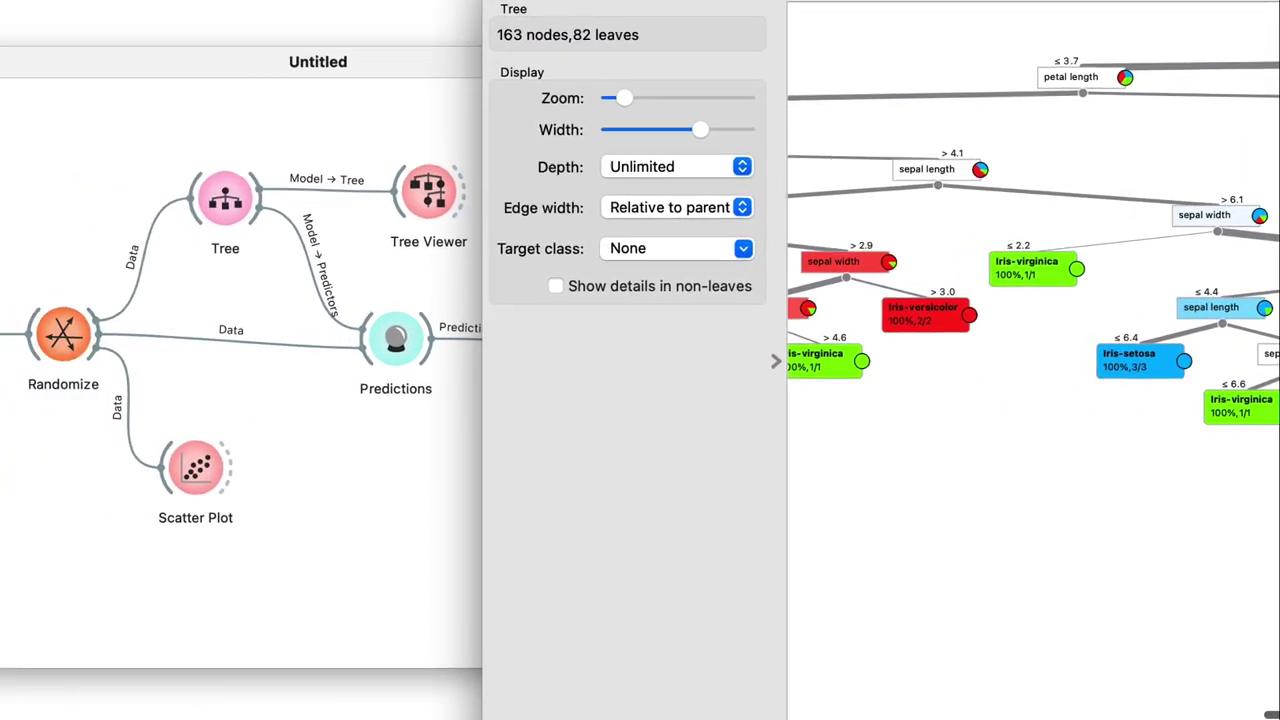
pyautogui.click(150, 21)
pyautogui.doubleClick(932, 348)
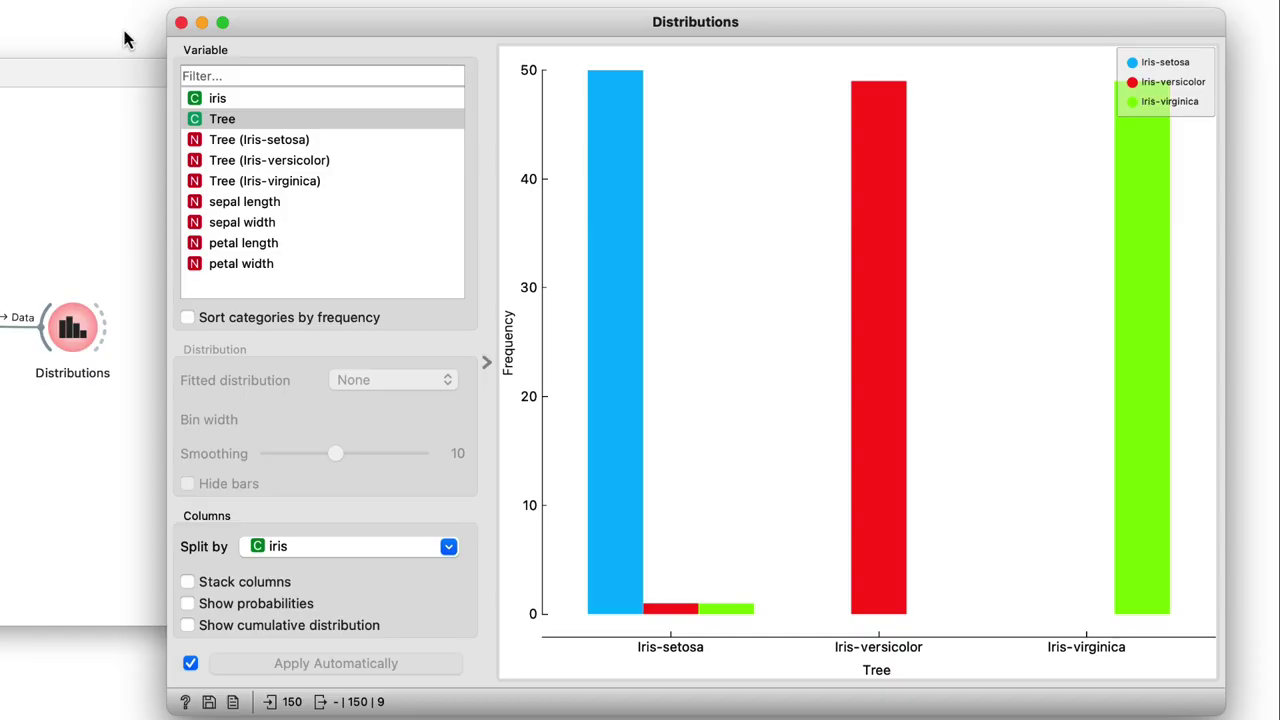
pyautogui.click(180, 24)
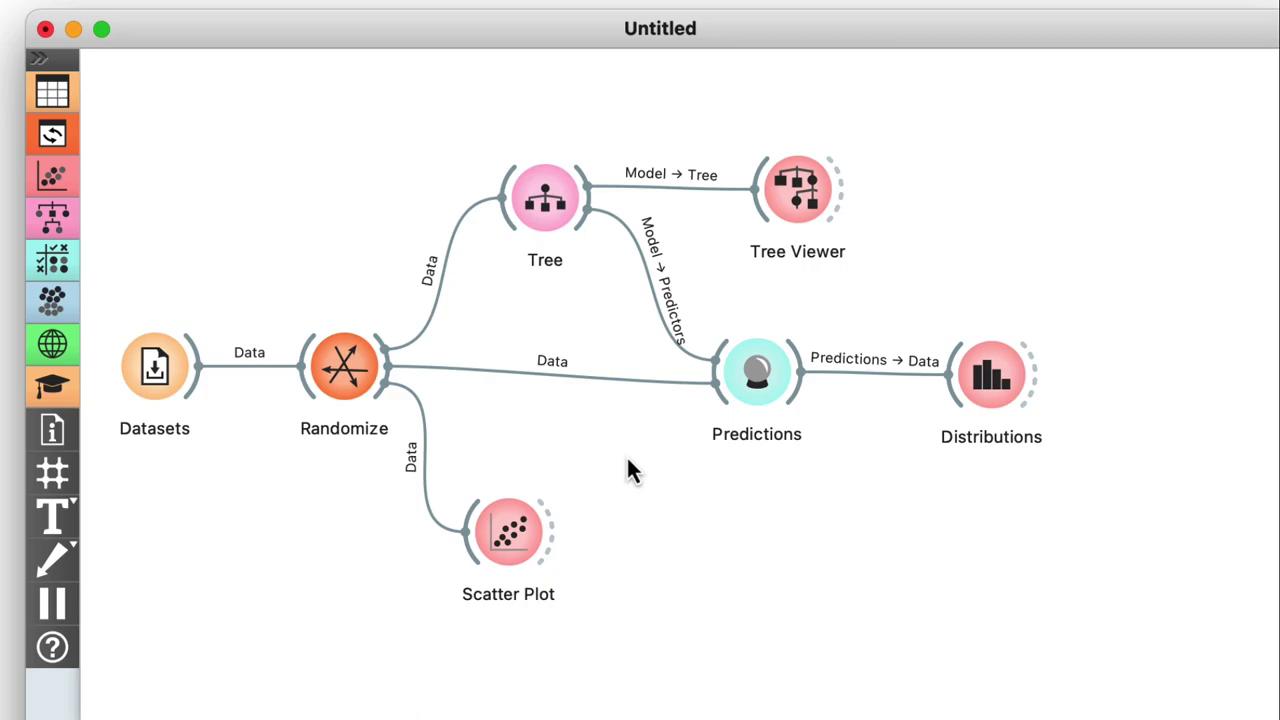
pyautogui.click(531, 527)
# Replace the Scatter Plot with a Data Sampler fed by Randomize and check its settings
pyautogui.press('Delete')
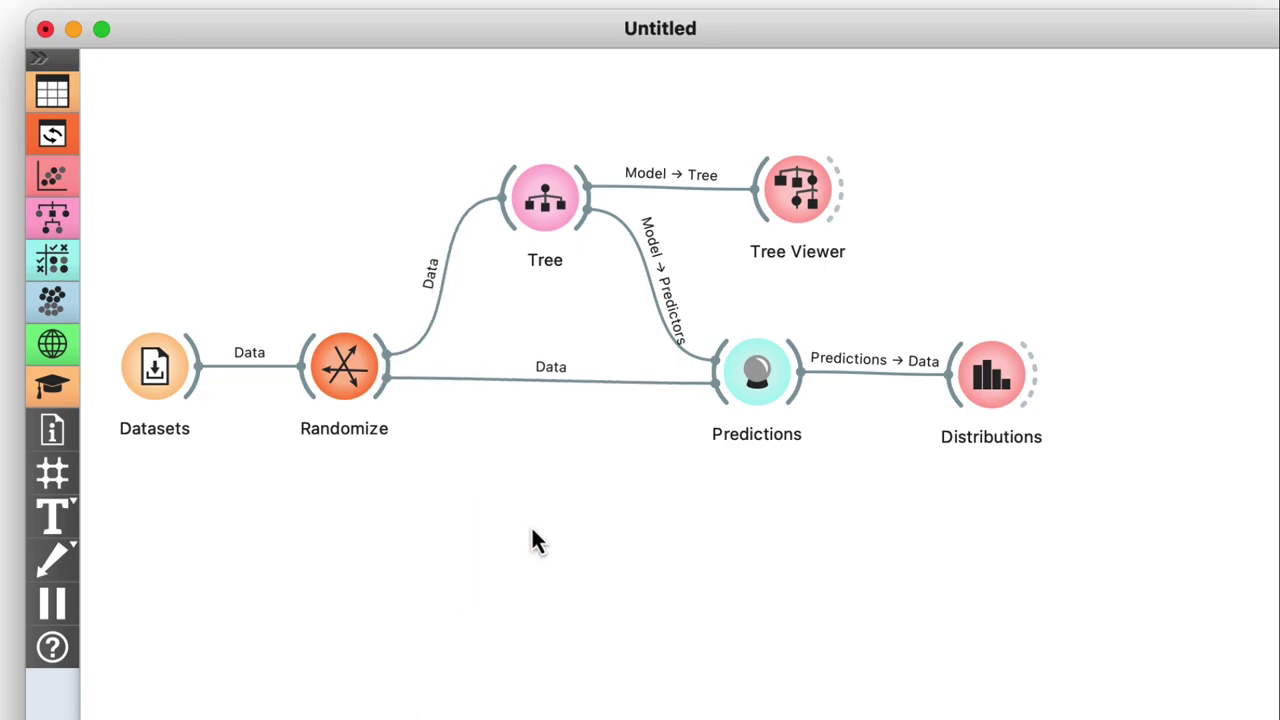
pyautogui.moveTo(386, 368); pyautogui.dragTo(466, 548)
pyautogui.write('Data')
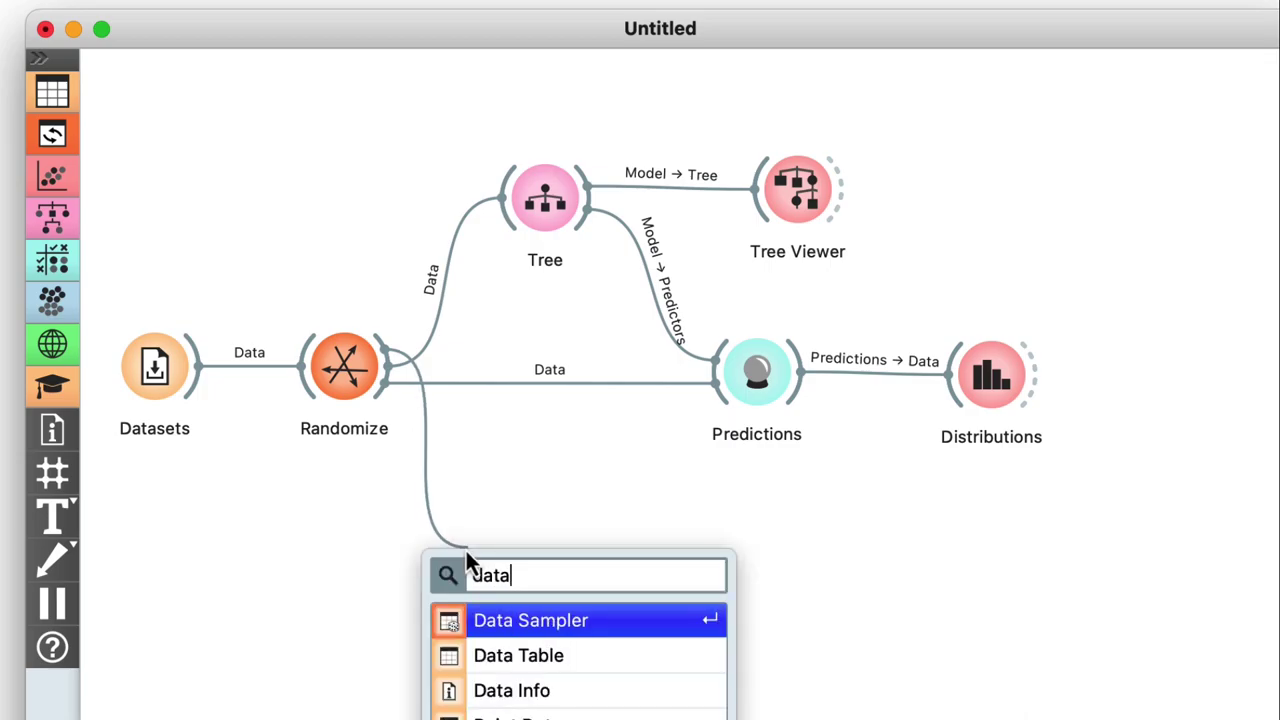
pyautogui.click(481, 630)
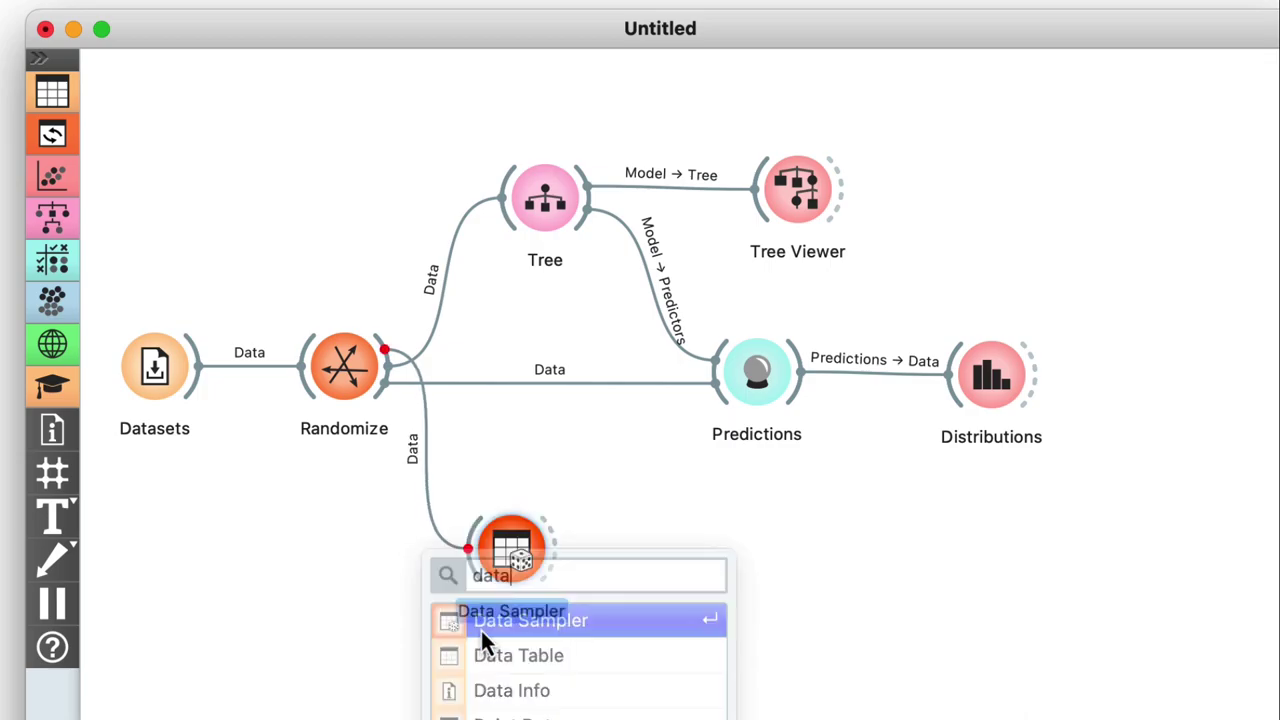
pyautogui.doubleClick(540, 545)
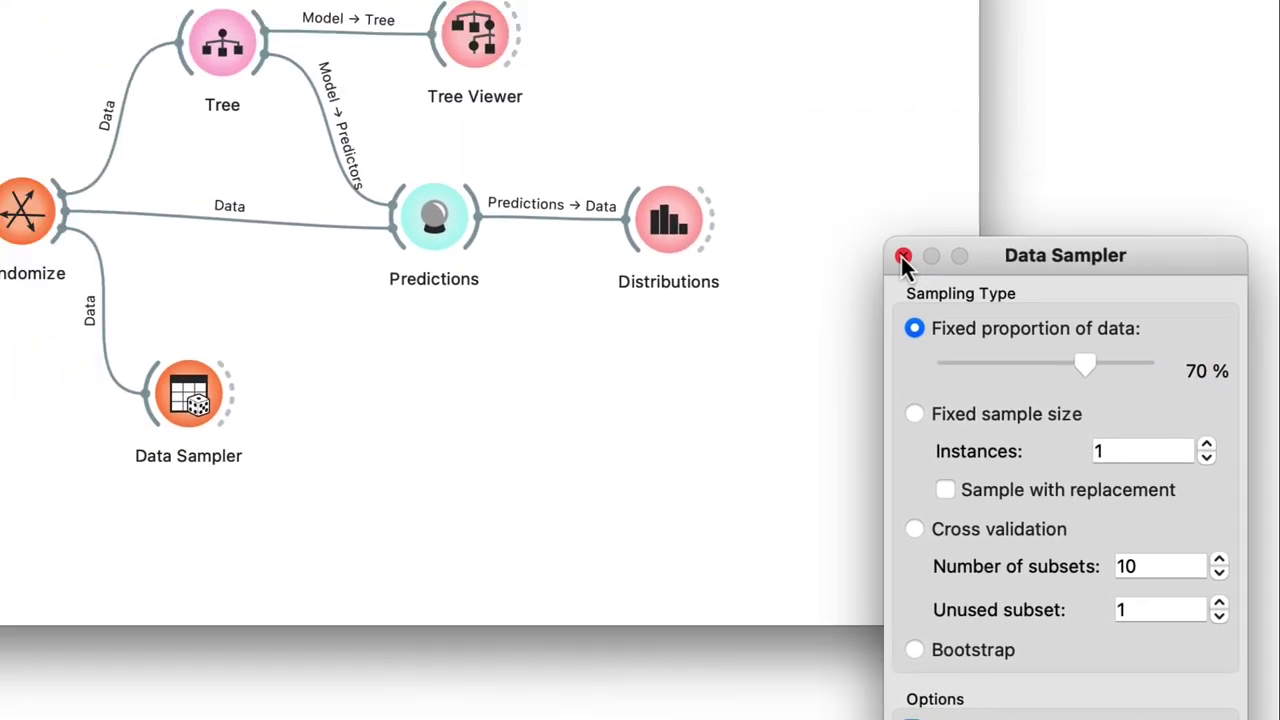
pyautogui.click(485, 54)
# Feed the 70% sample into Tree and Predictions, re-enabling Tree's three pruning limits
pyautogui.moveTo(553, 560); pyautogui.dragTo(494, 219)
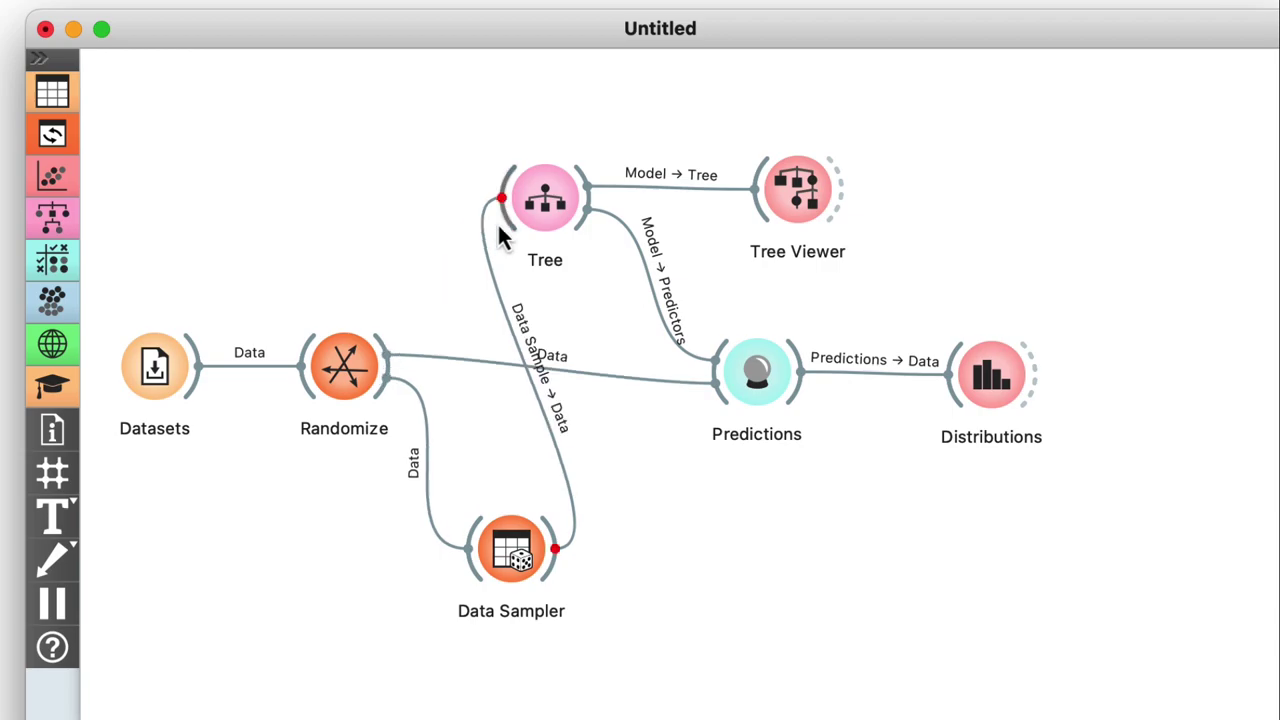
pyautogui.doubleClick(548, 210)
pyautogui.click(440, 291)
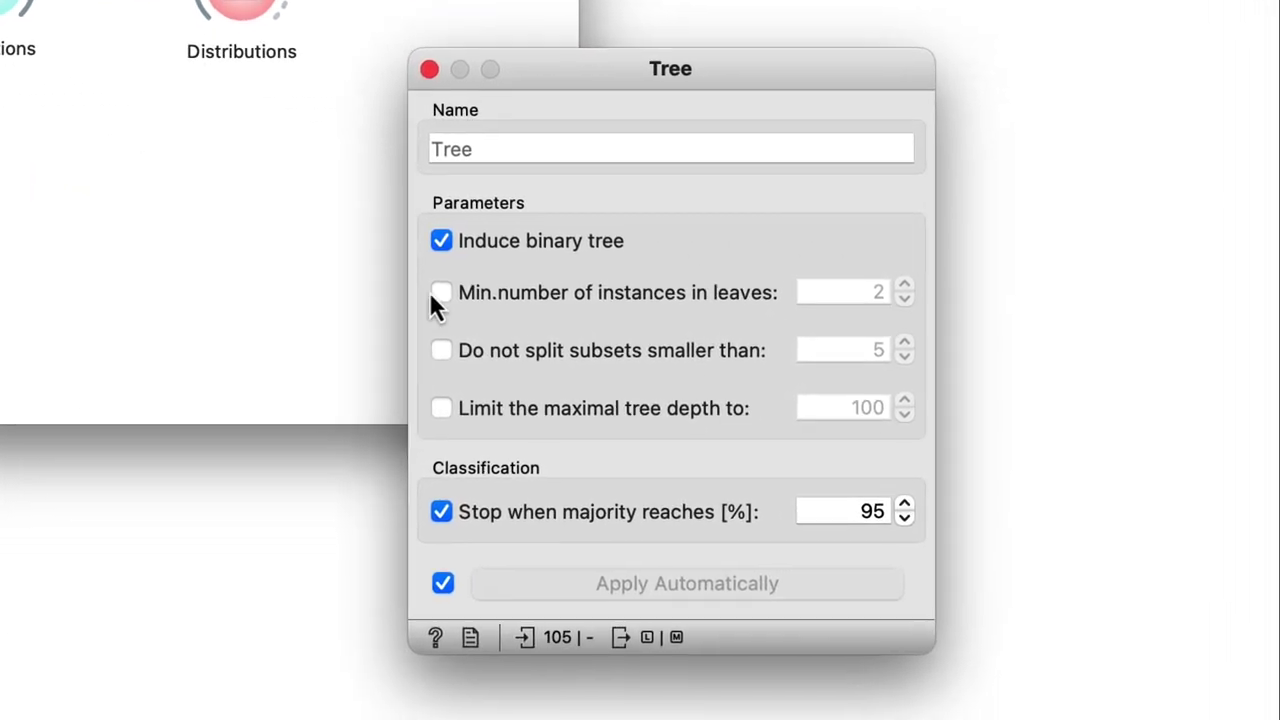
pyautogui.click(440, 349)
pyautogui.click(440, 407)
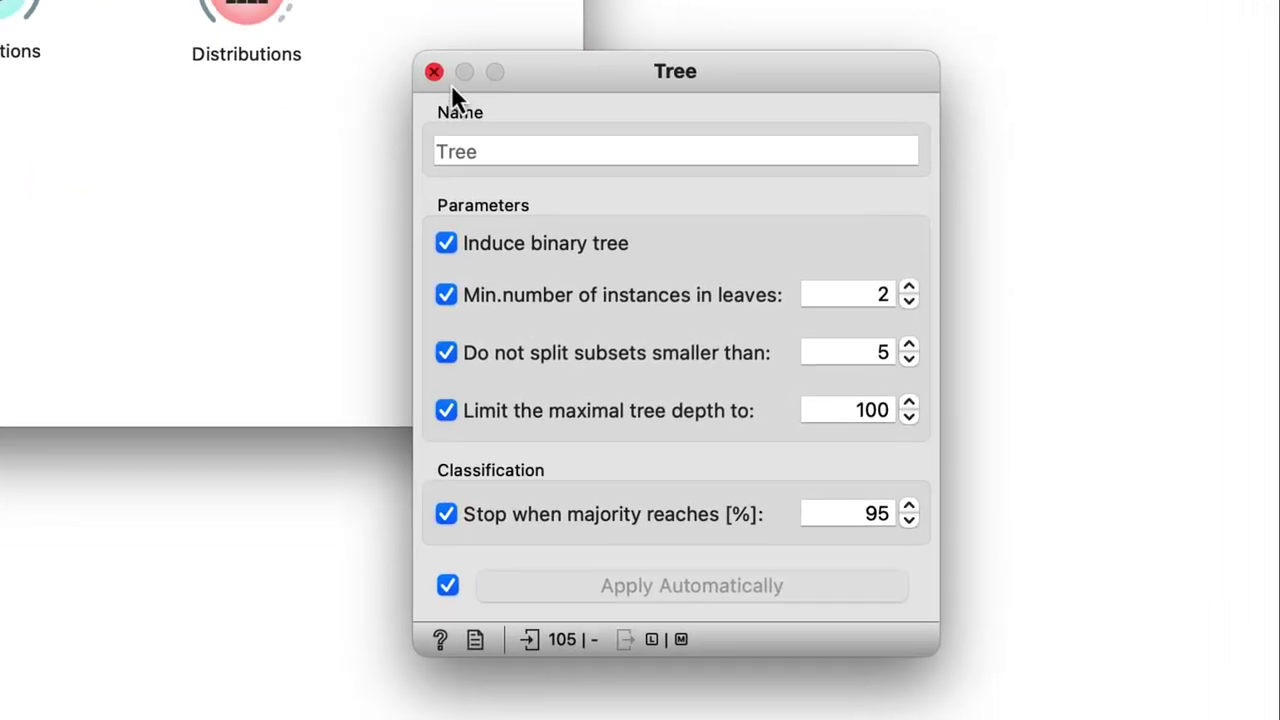
pyautogui.click(427, 68)
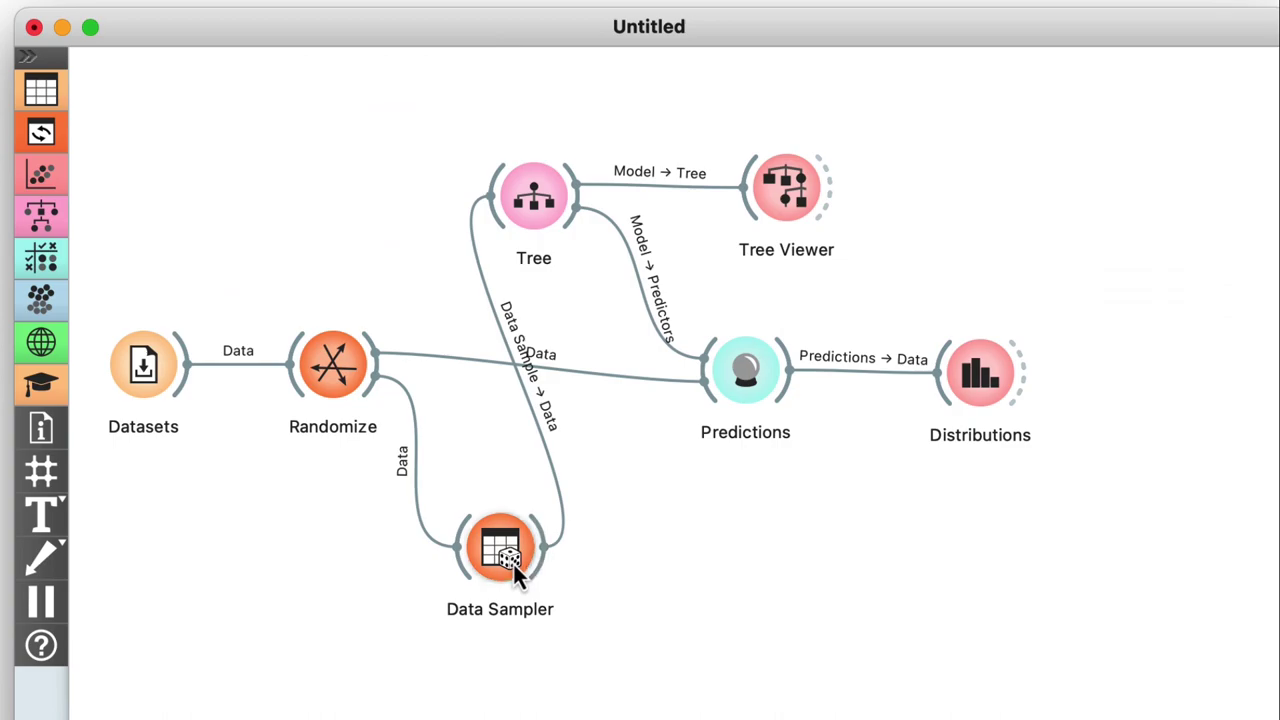
pyautogui.moveTo(533, 564); pyautogui.dragTo(710, 406)
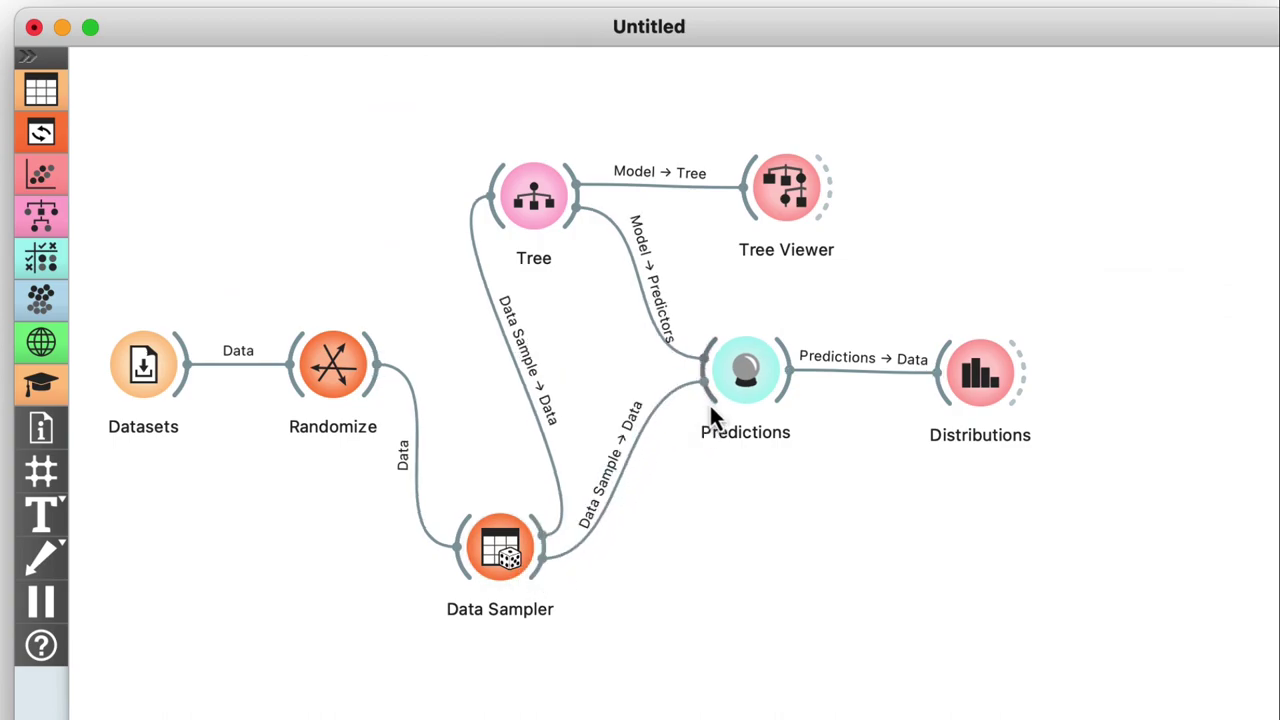
pyautogui.doubleClick(633, 453)
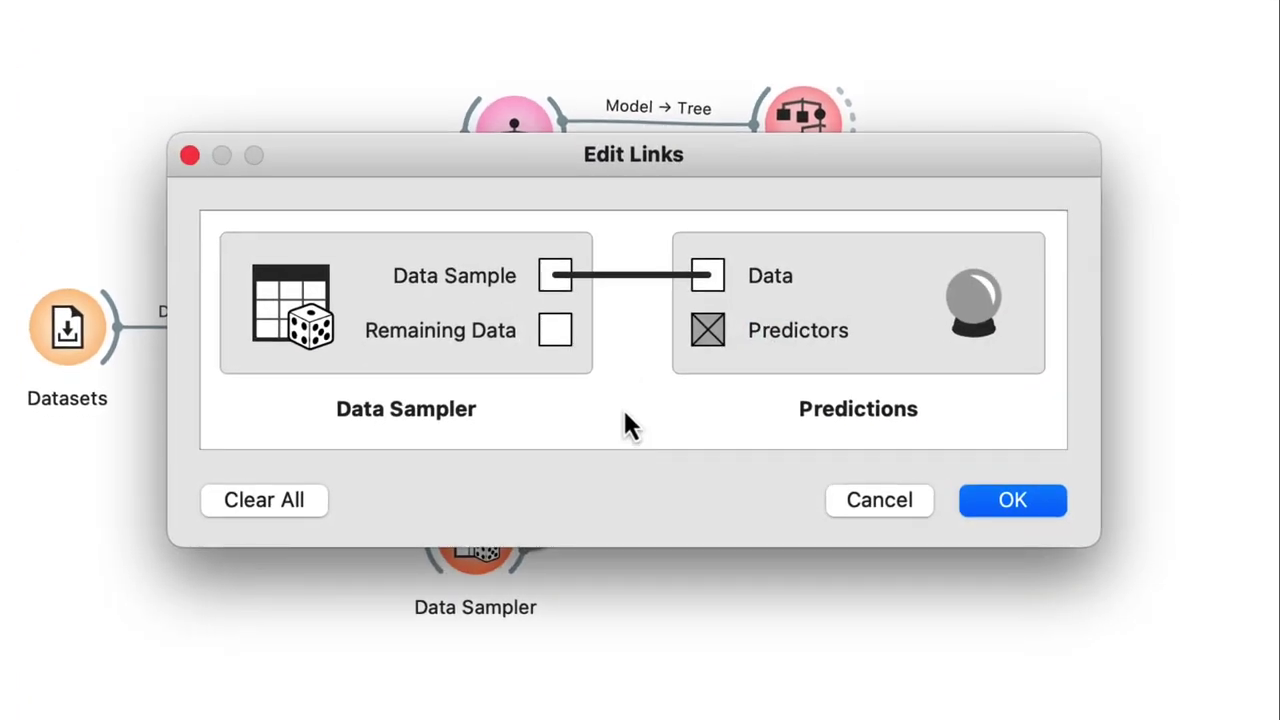
# Link Data Sampler's Remaining Data to Predictions instead of the sample, then delete Randomize
pyautogui.click(641, 274)
pyautogui.moveTo(582, 335); pyautogui.dragTo(706, 287)
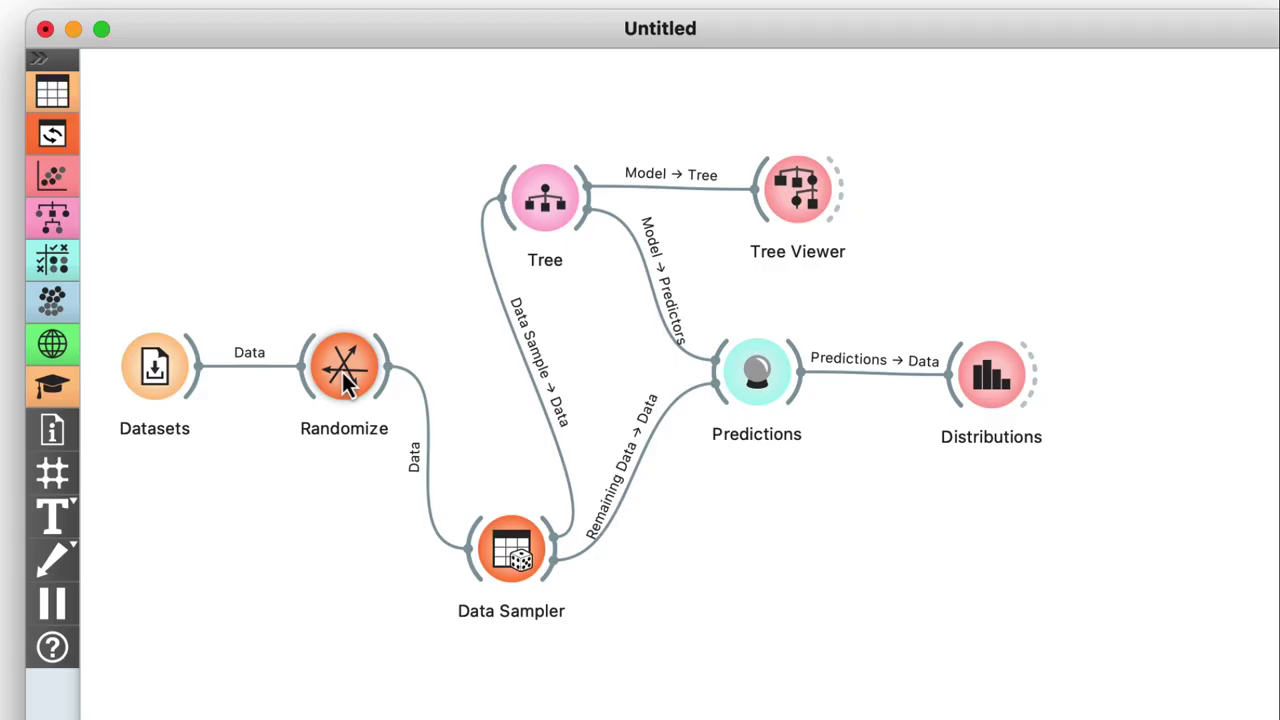
pyautogui.click(343, 378)
pyautogui.press('Delete')
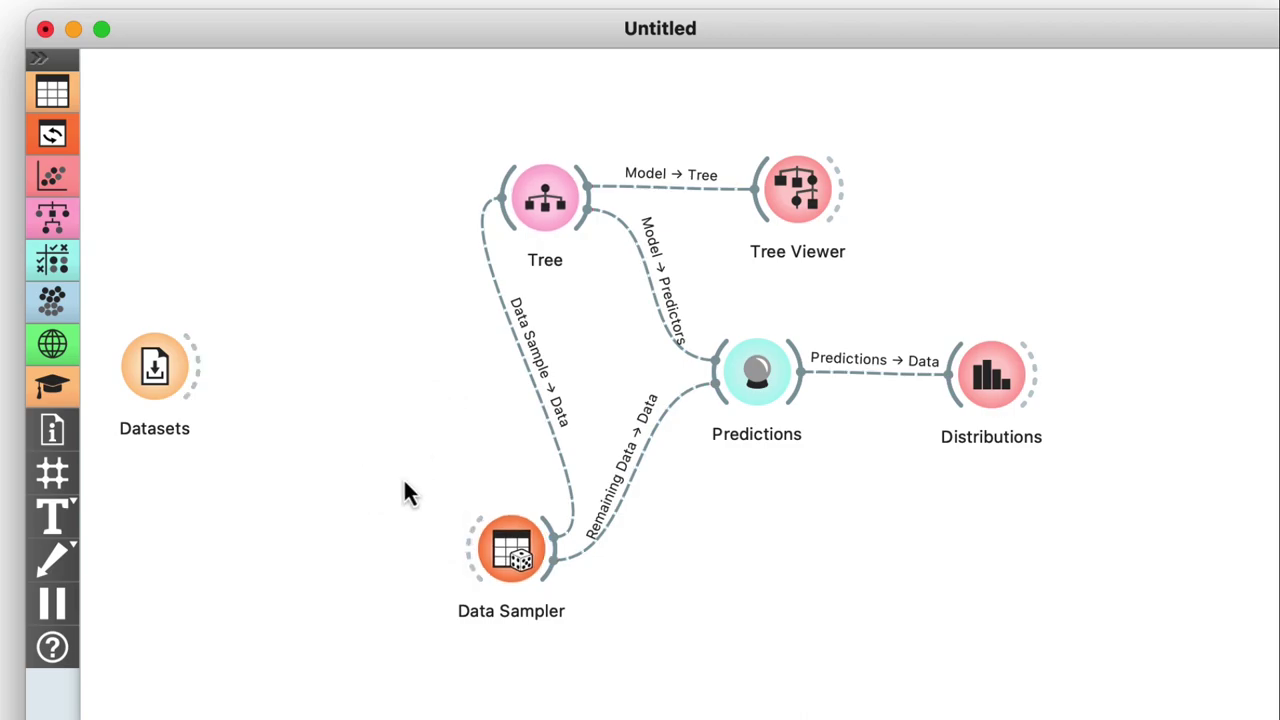
# Move Data Sampler beside Datasets, link them directly, and review the held-out prediction distribution
pyautogui.click(510, 567)
pyautogui.moveTo(508, 565); pyautogui.dragTo(316, 372)
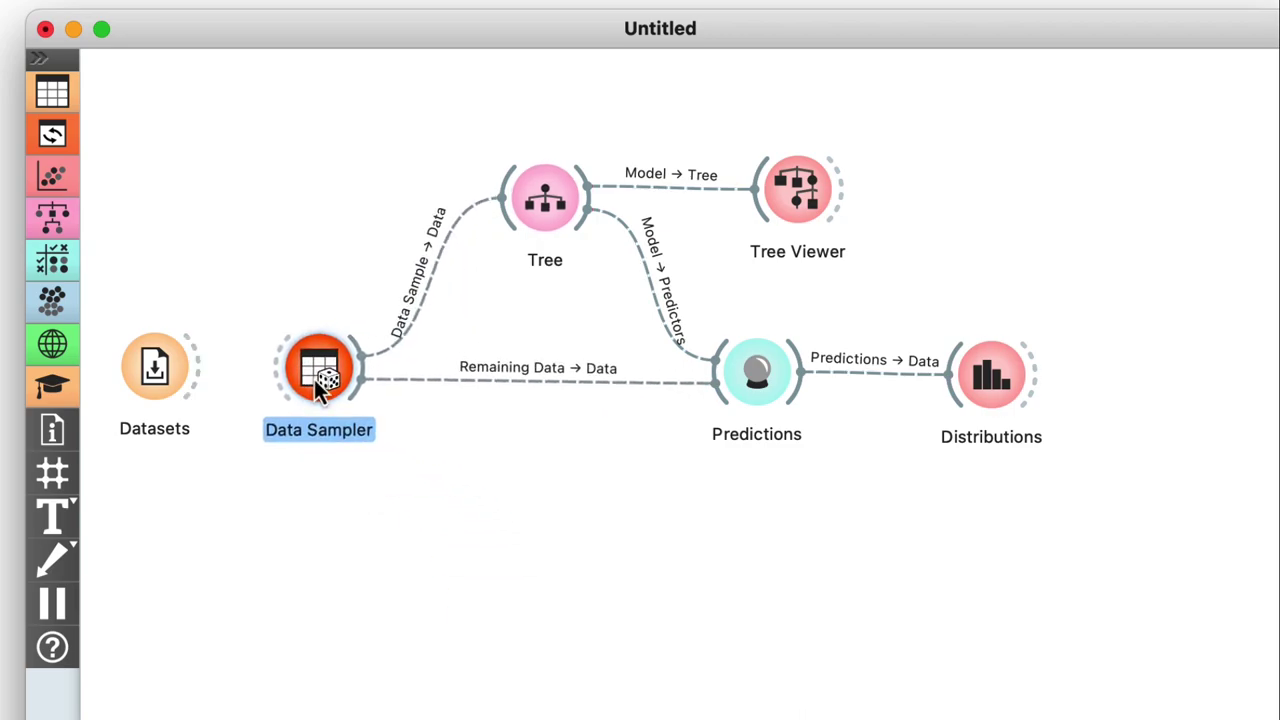
pyautogui.click(231, 372)
pyautogui.moveTo(203, 368); pyautogui.dragTo(279, 367)
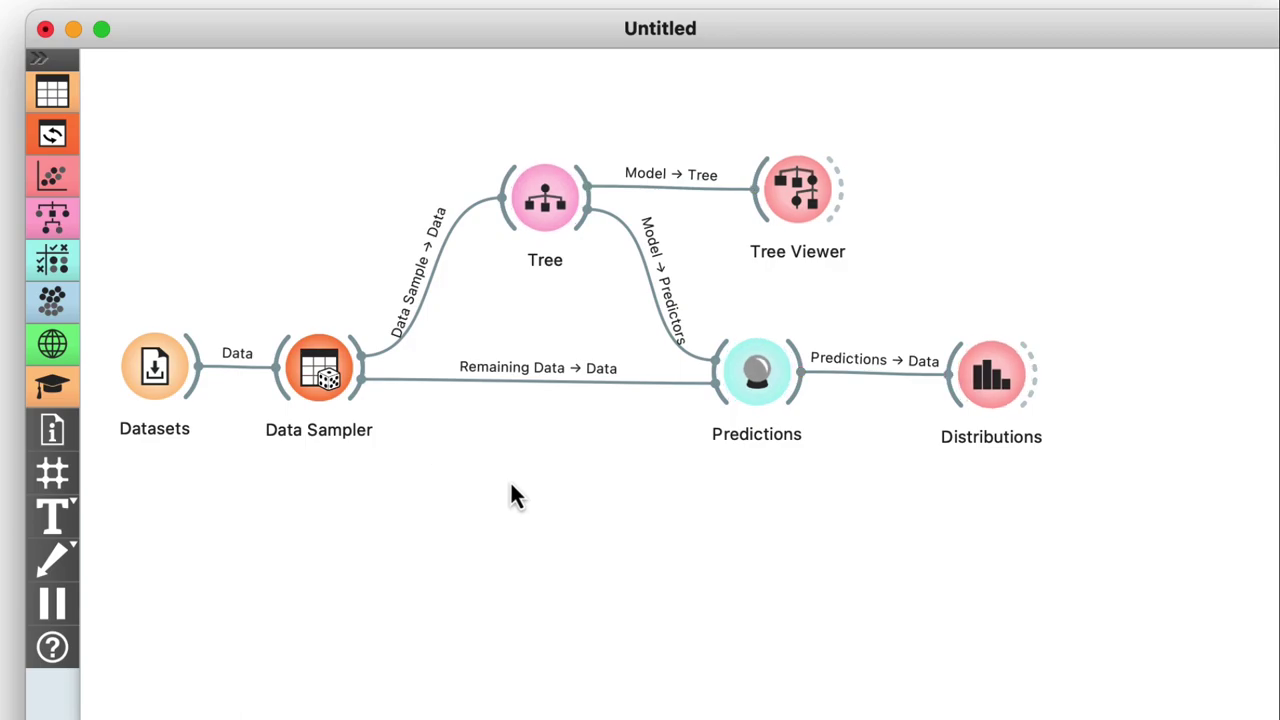
pyautogui.doubleClick(1001, 389)
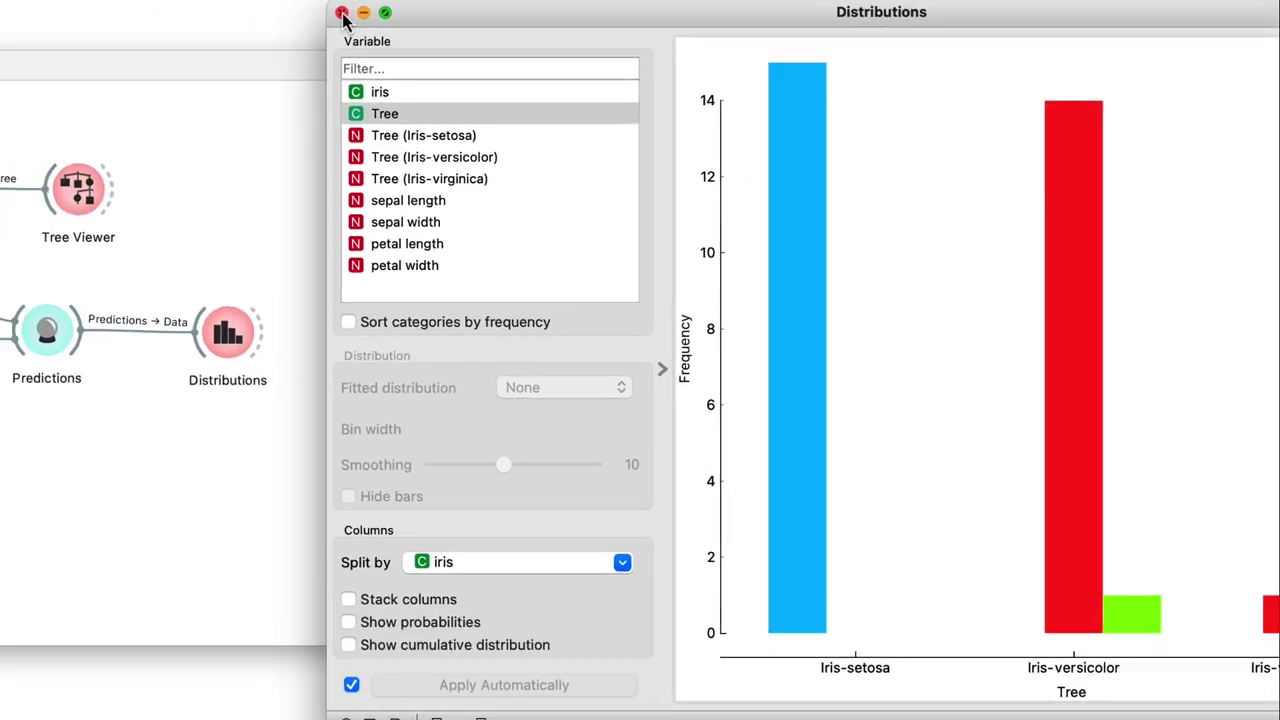
pyautogui.click(209, 21)
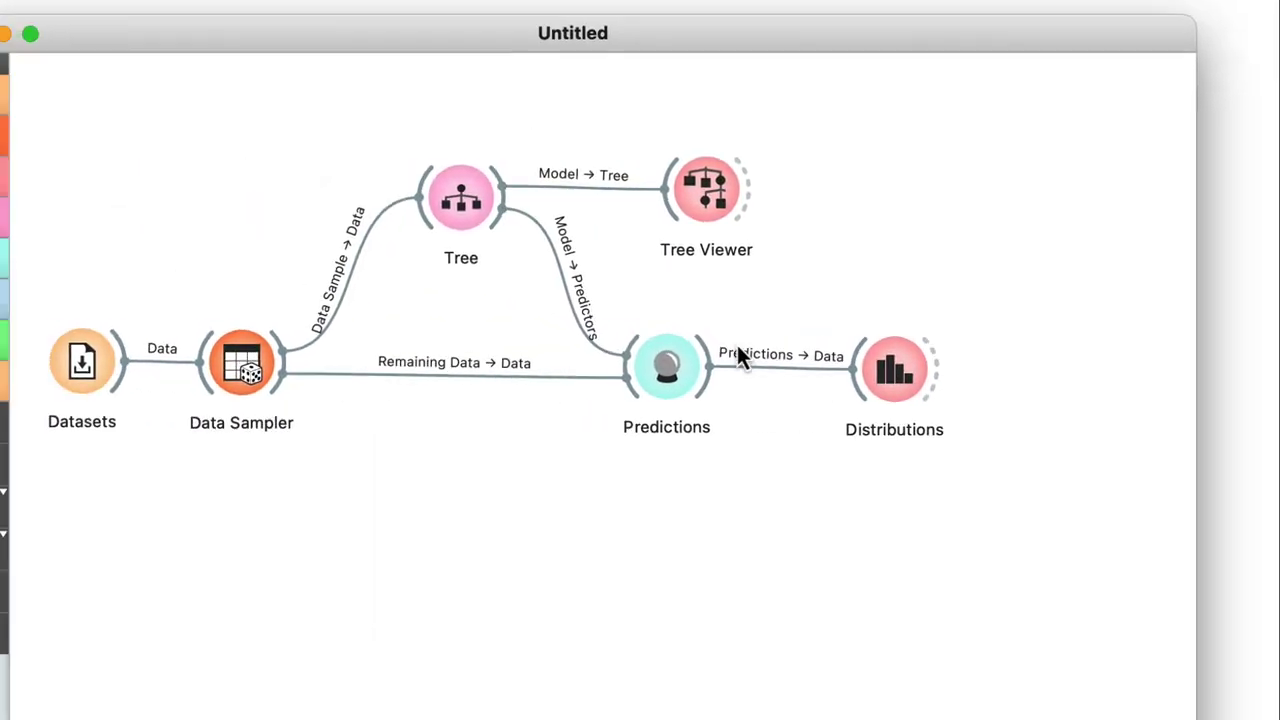
# Add a Confusion Matrix on Predictions' results showing 43 of 45 held-out irises correct
pyautogui.moveTo(793, 396); pyautogui.dragTo(928, 563)
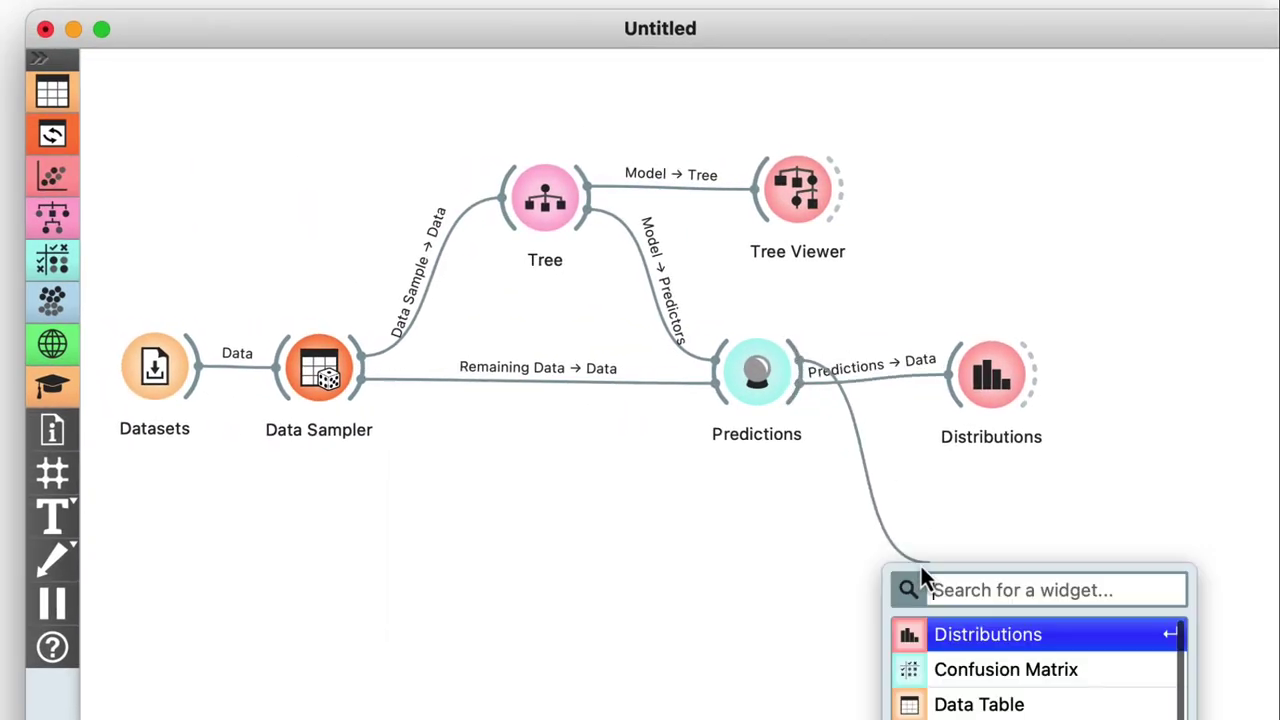
pyautogui.click(972, 670)
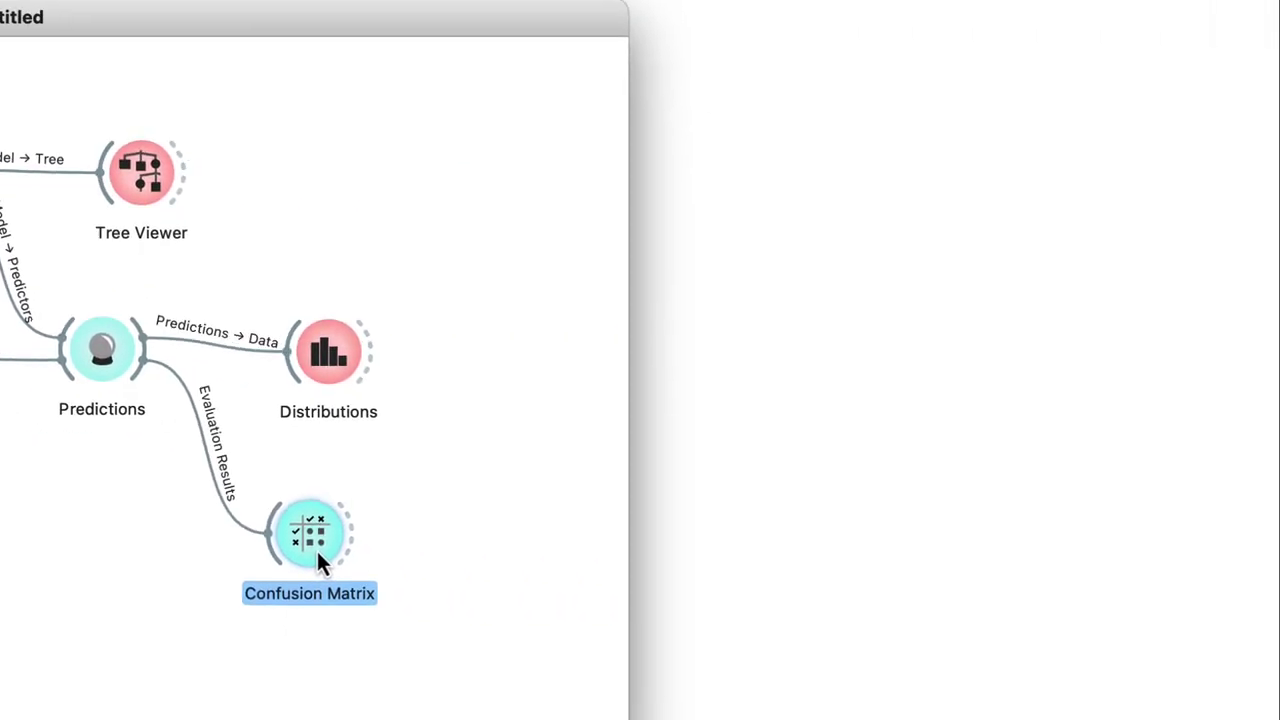
pyautogui.doubleClick(965, 560)
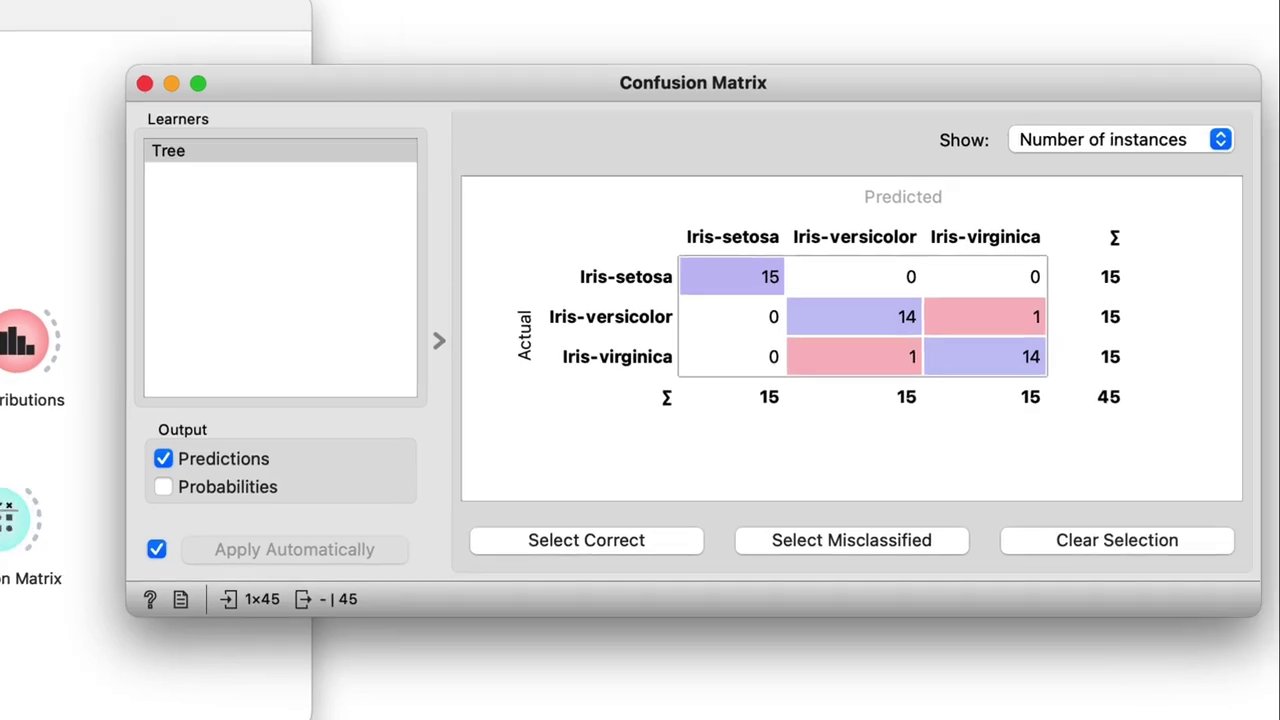